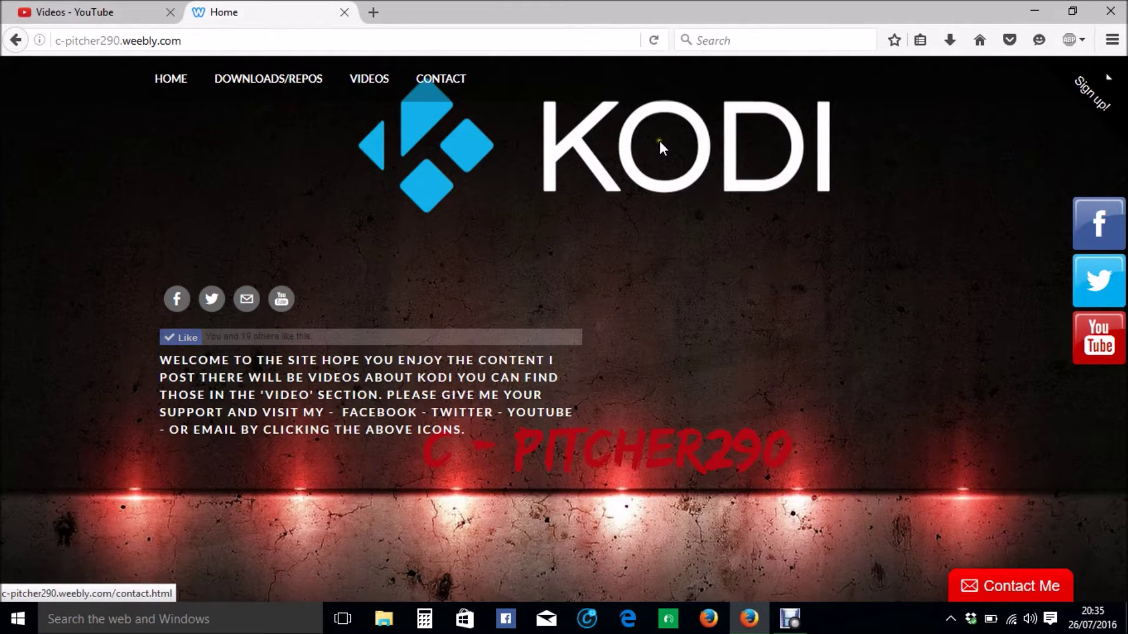
# - Reload the Weebly site's home page and open its Downloads/Repos page at the repo download list
pyautogui.click(241, 40)
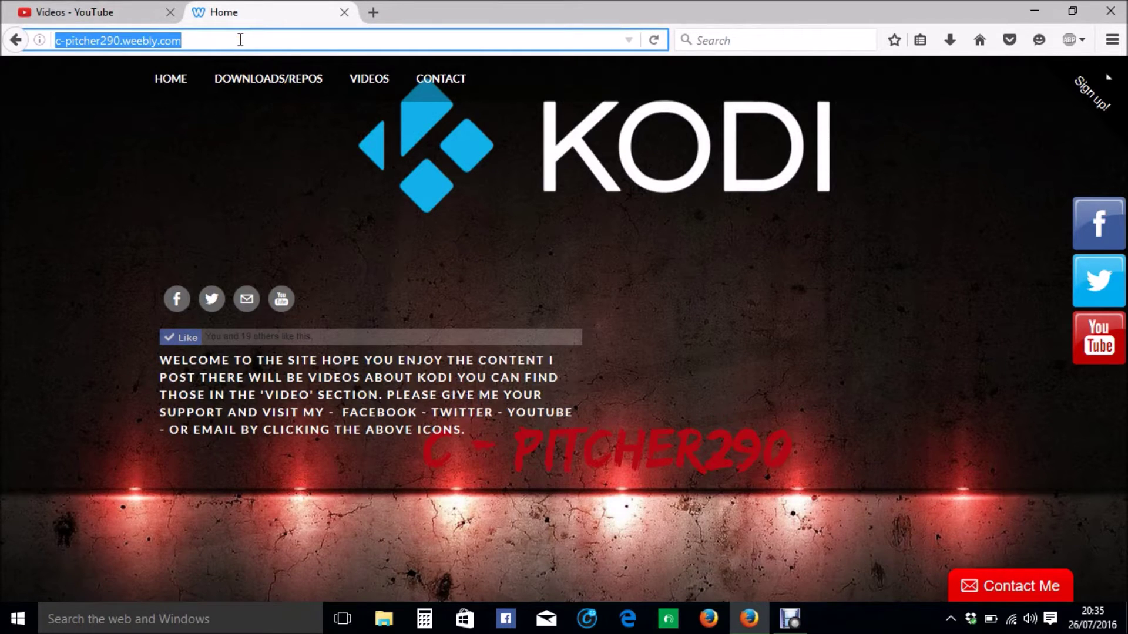
pyautogui.click(240, 40)
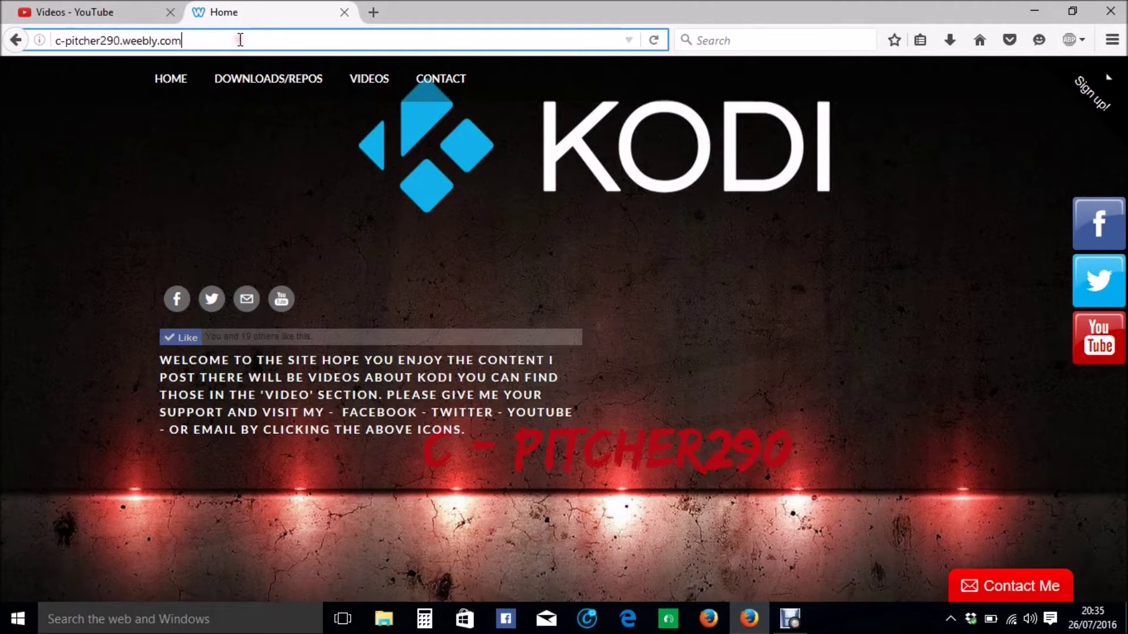
pyautogui.hotkey('ctrl', 'shift', 'Left')
pyautogui.click(654, 40)
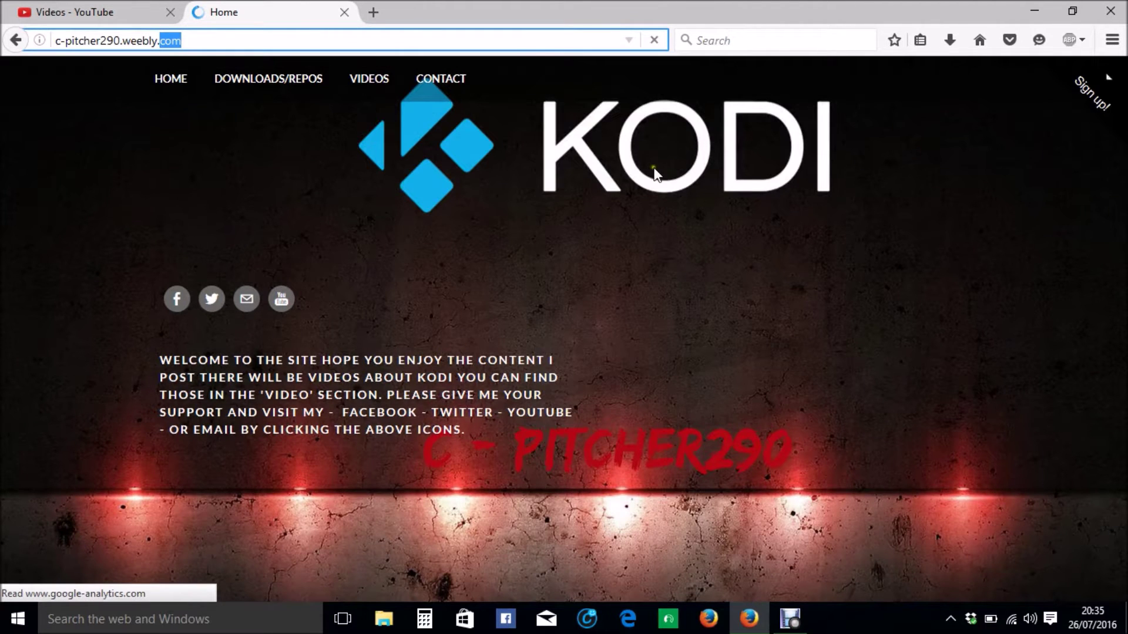
pyautogui.click(276, 82)
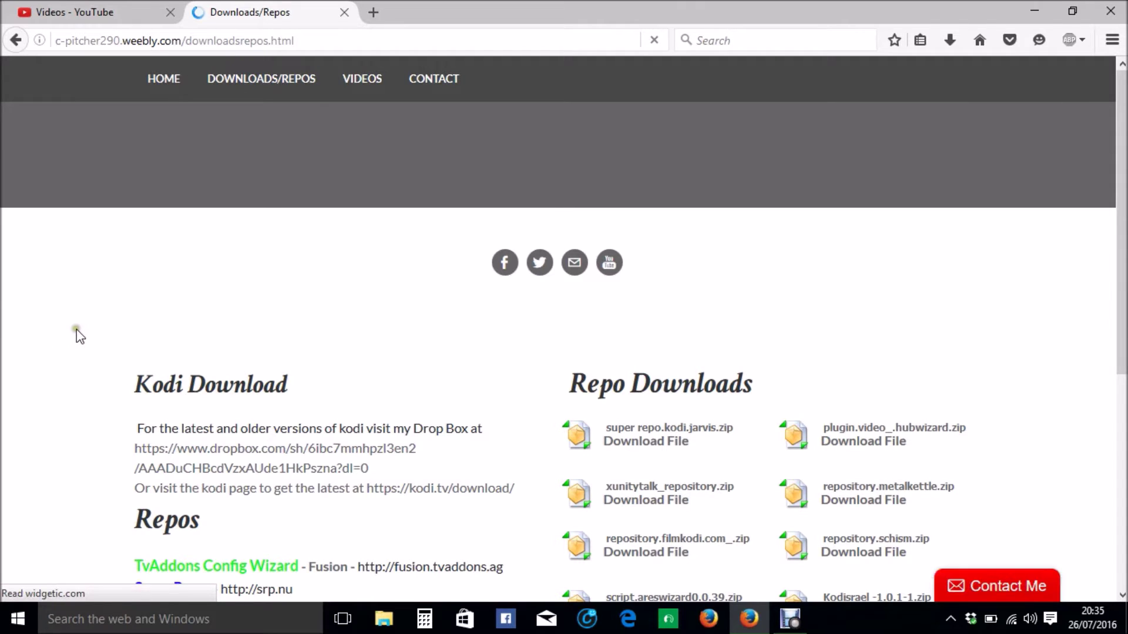
pyautogui.scroll(-3, 80, 336)
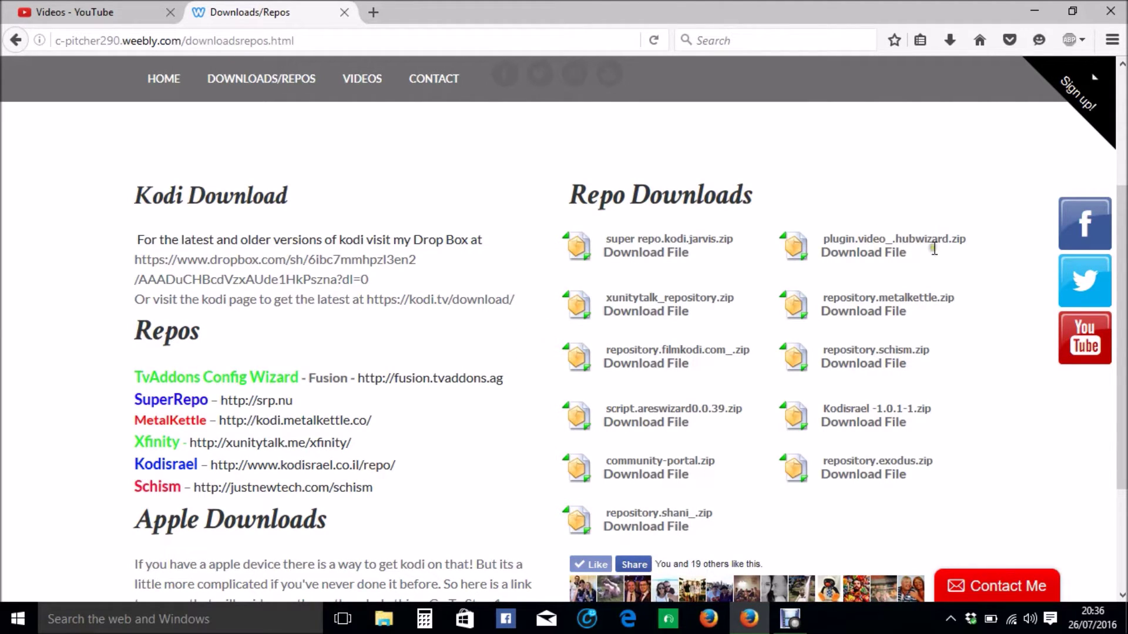
pyautogui.moveTo(907, 253); pyautogui.dragTo(823, 233)
pyautogui.click(818, 151)
# - Create a folder named "Kodi repos" on the Data (D:) drive in File Explorer, open it, and return to the browser
pyautogui.click(383, 618)
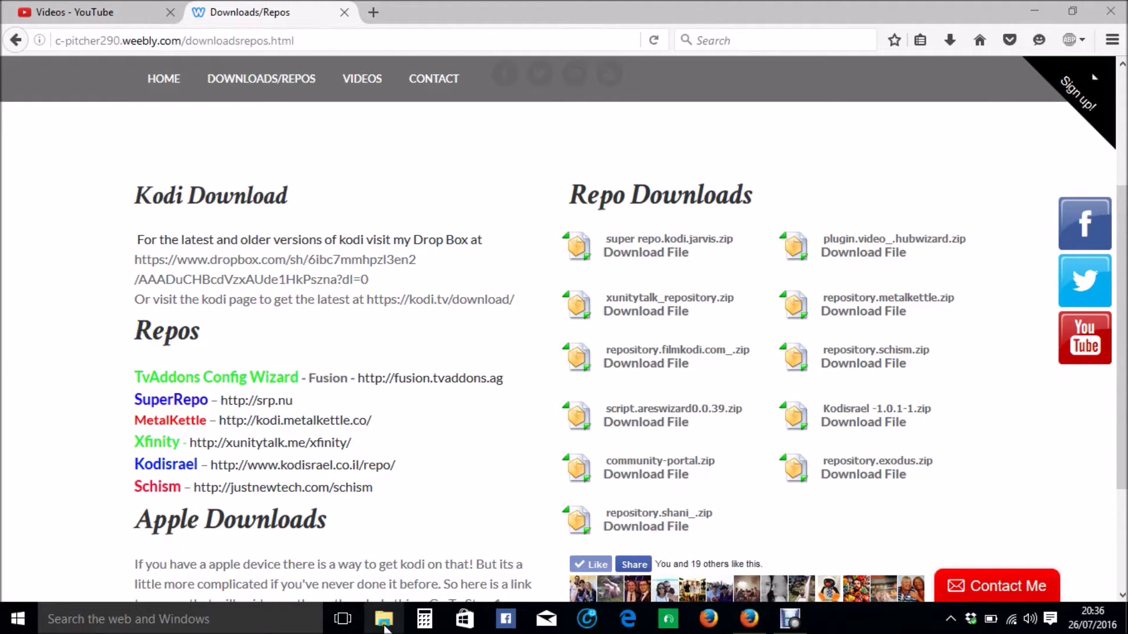
pyautogui.scroll(-2, 488, 470)
pyautogui.click(499, 482)
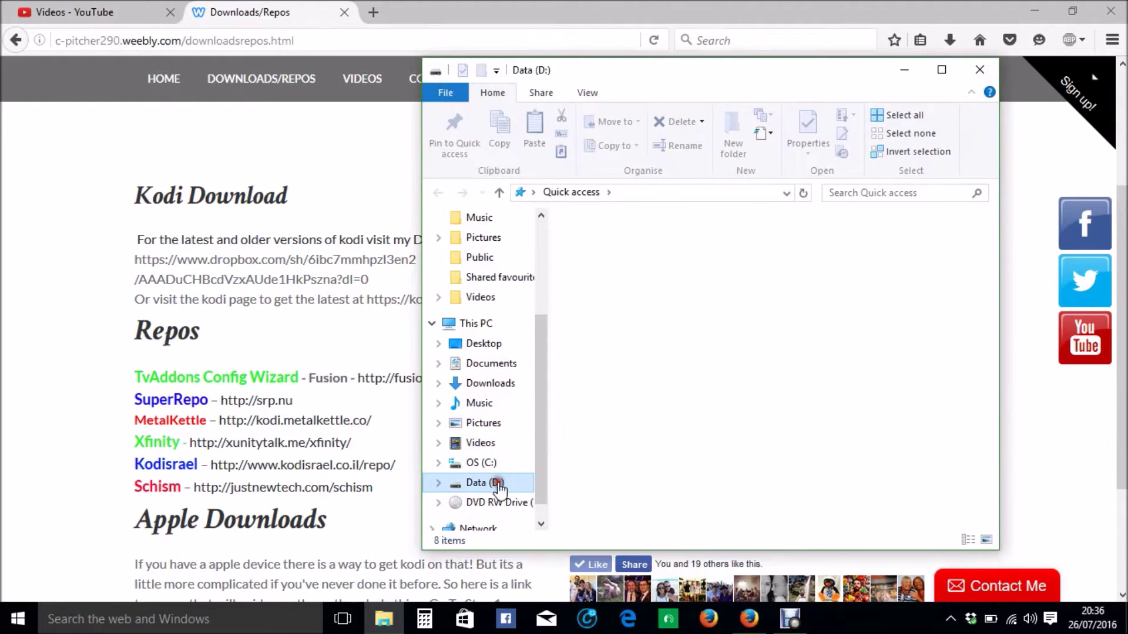
pyautogui.rightClick(866, 221)
pyautogui.moveTo(871, 234)
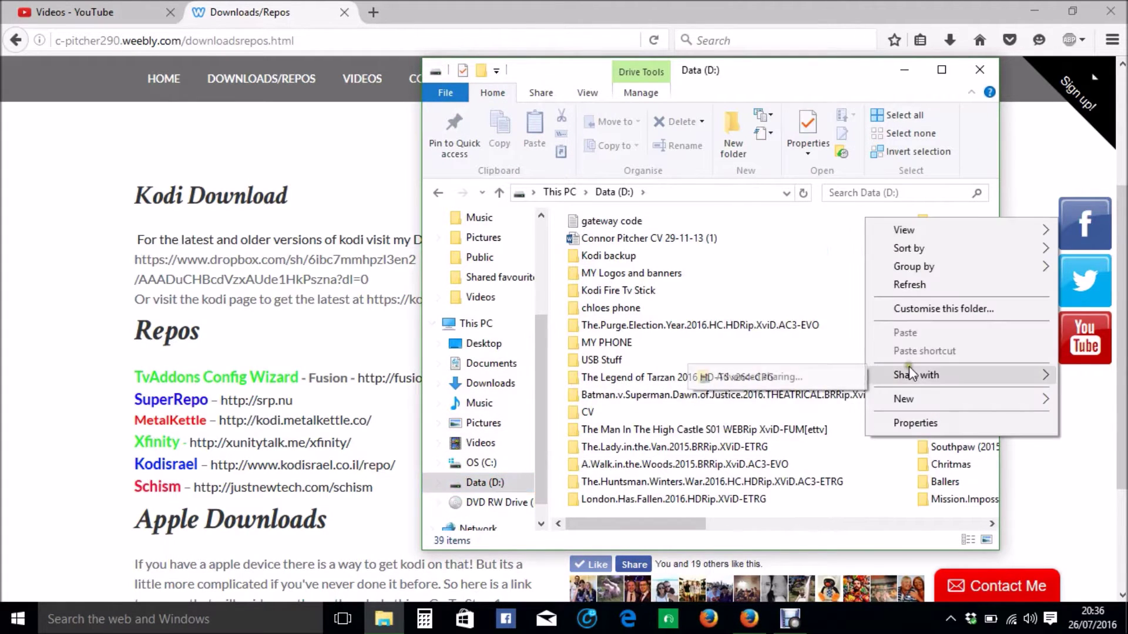
pyautogui.moveTo(907, 399)
pyautogui.click(747, 174)
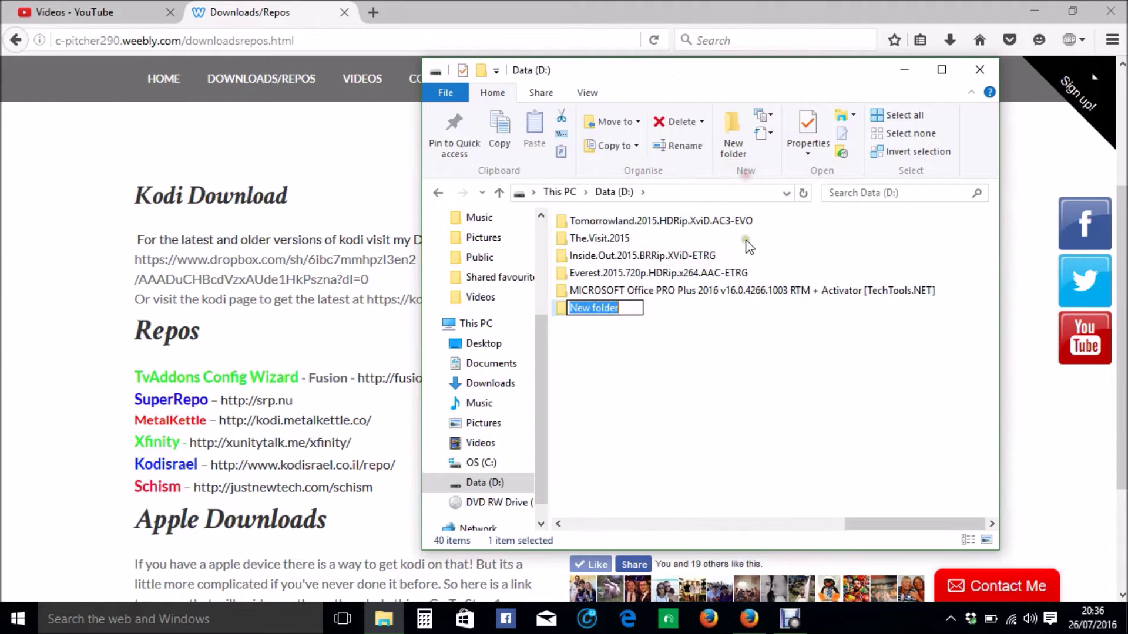
pyautogui.write('Kodi')
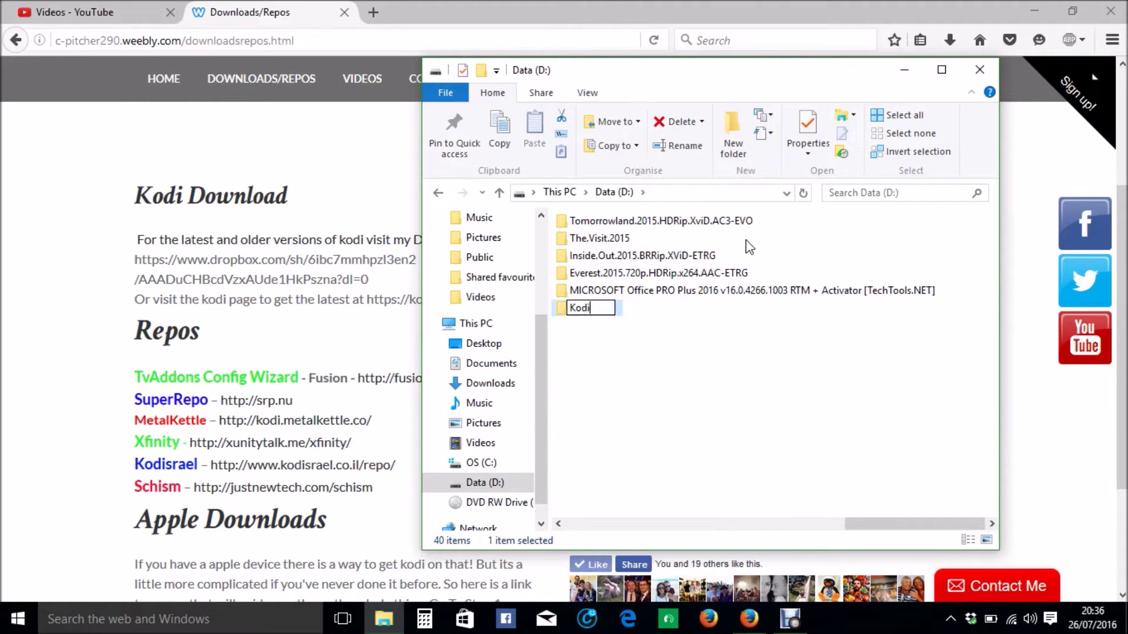
pyautogui.write(' repos')
pyautogui.press('Return')
pyautogui.doubleClick(612, 311)
pyautogui.click(904, 70)
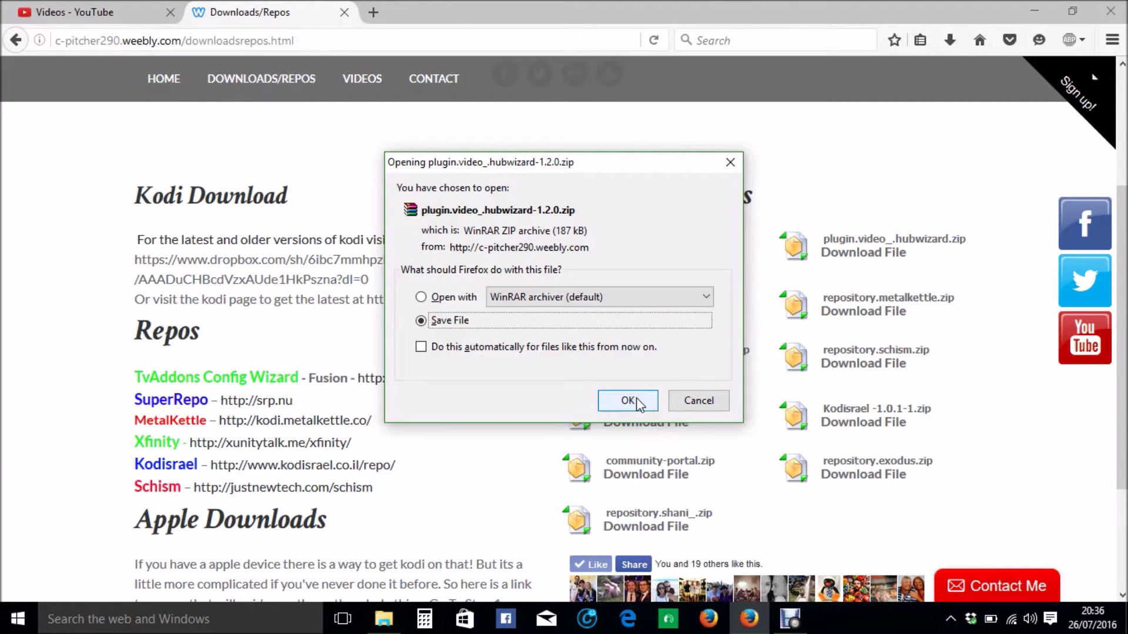
# - Save plugin.video_.hubwizard-1.2.0.zip and transfer it from the browser's downloads into the Kodi repos folder on Data (D:)
pyautogui.click(629, 401)
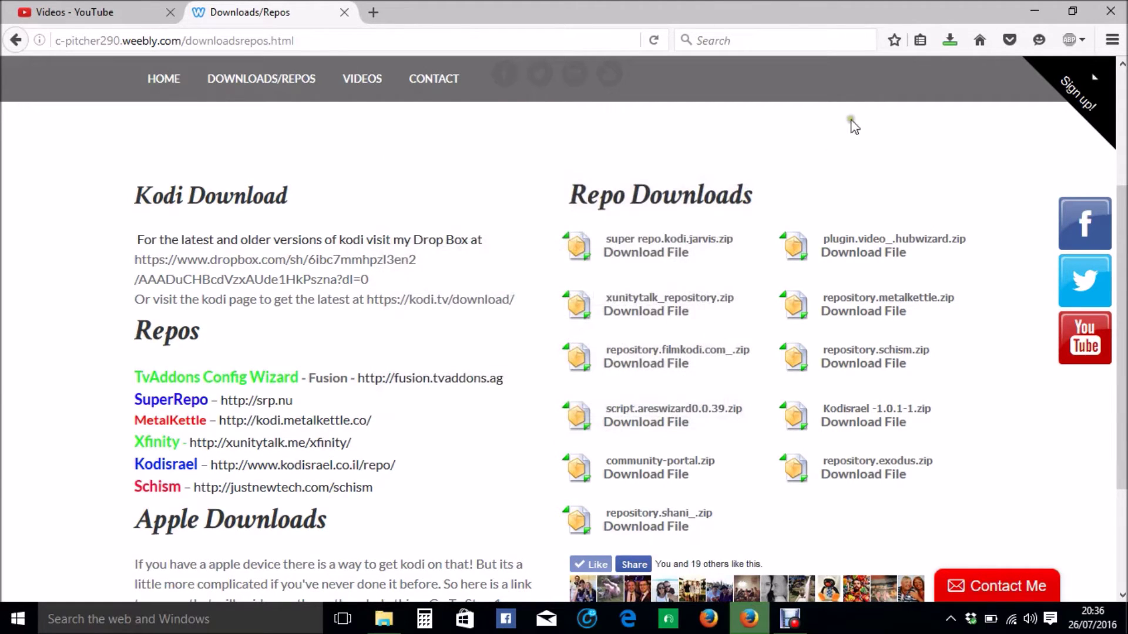
pyautogui.click(947, 40)
pyautogui.click(801, 292)
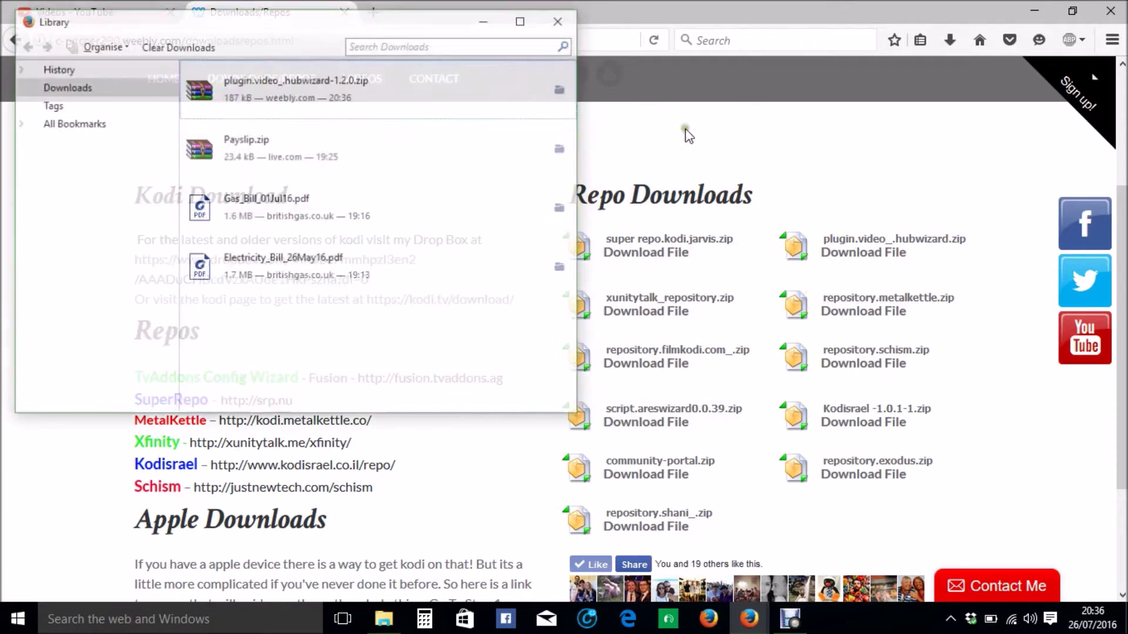
pyautogui.moveTo(385, 117); pyautogui.dragTo(742, 352)
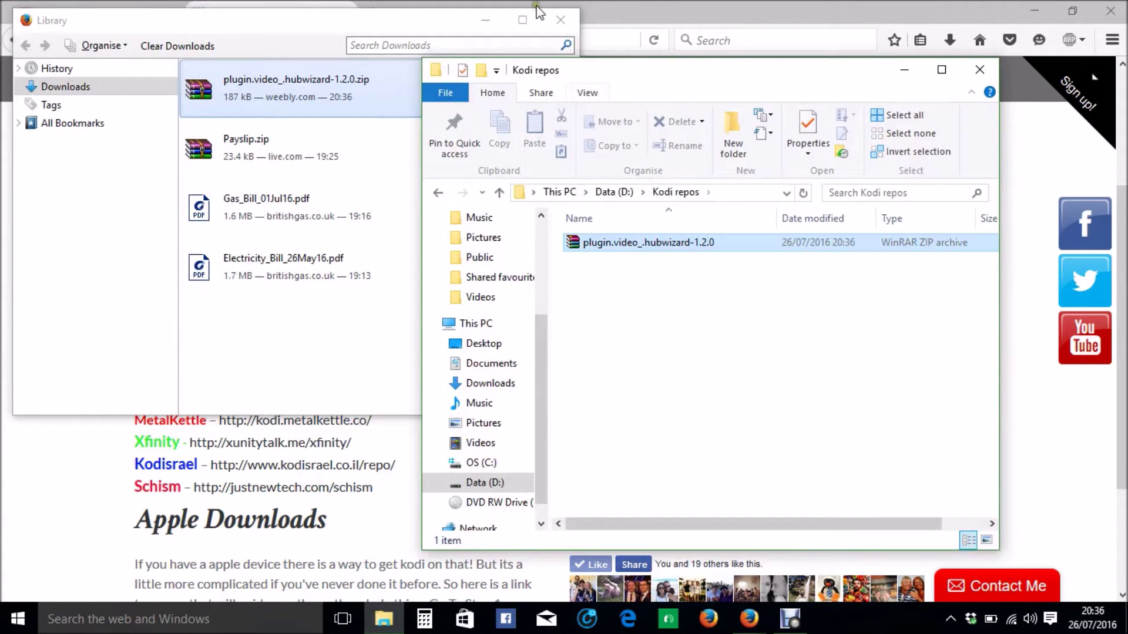
pyautogui.click(560, 20)
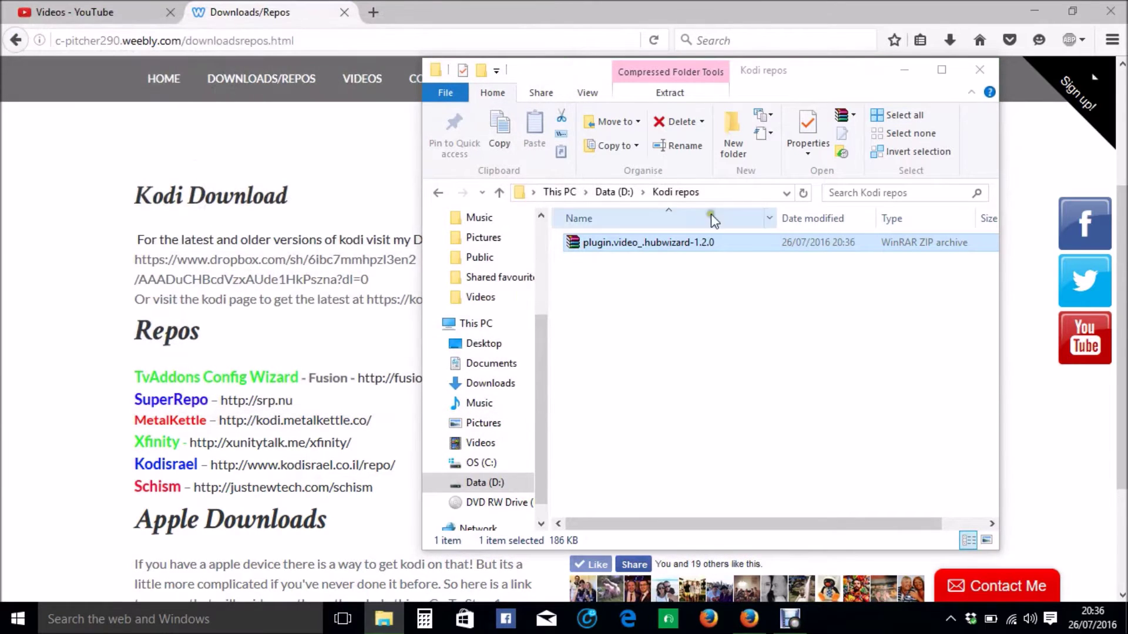
pyautogui.click(438, 192)
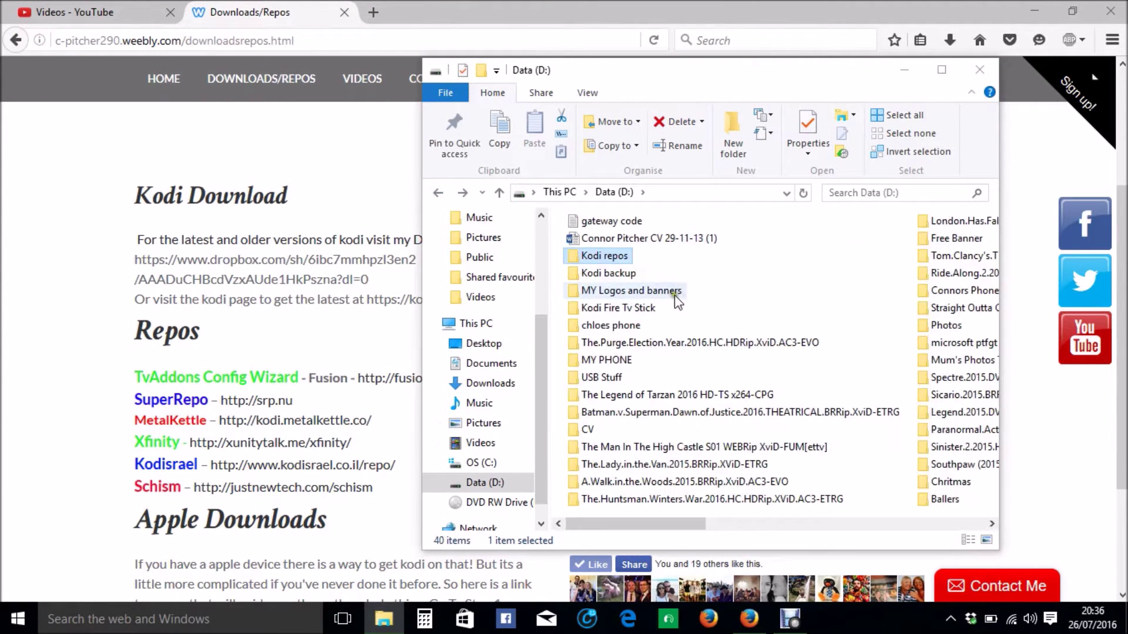
pyautogui.doubleClick(607, 256)
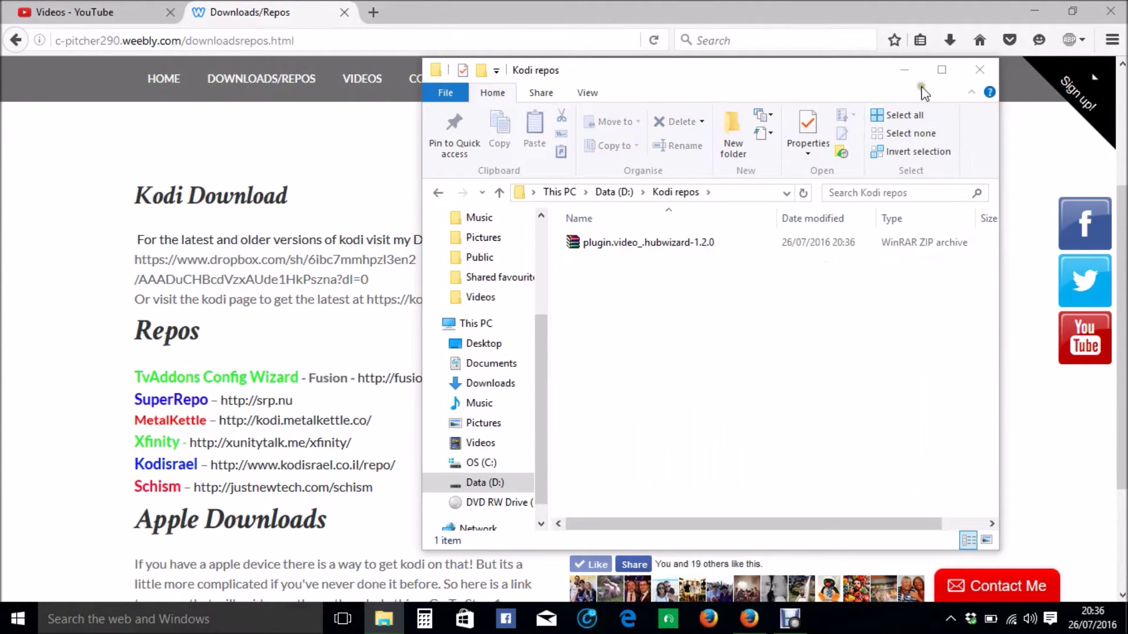
pyautogui.click(903, 68)
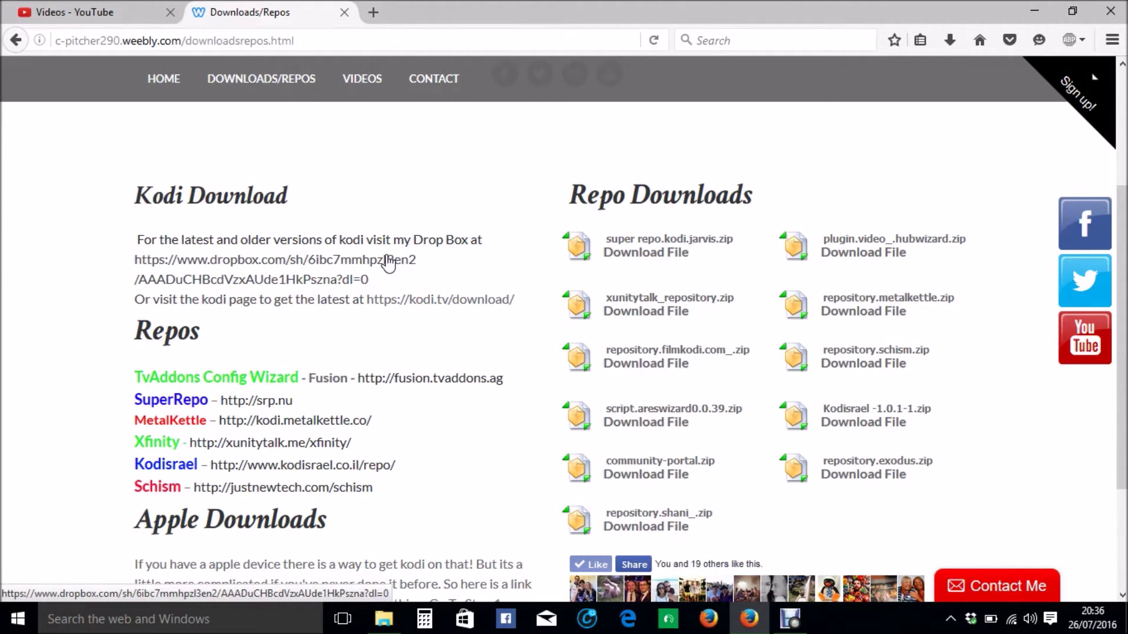
# - Open the official Kodi download page and save the Windows installer for Kodi v16.1 "Jarvis", kodi-16.1-Jarvis.exe
pyautogui.click(409, 301)
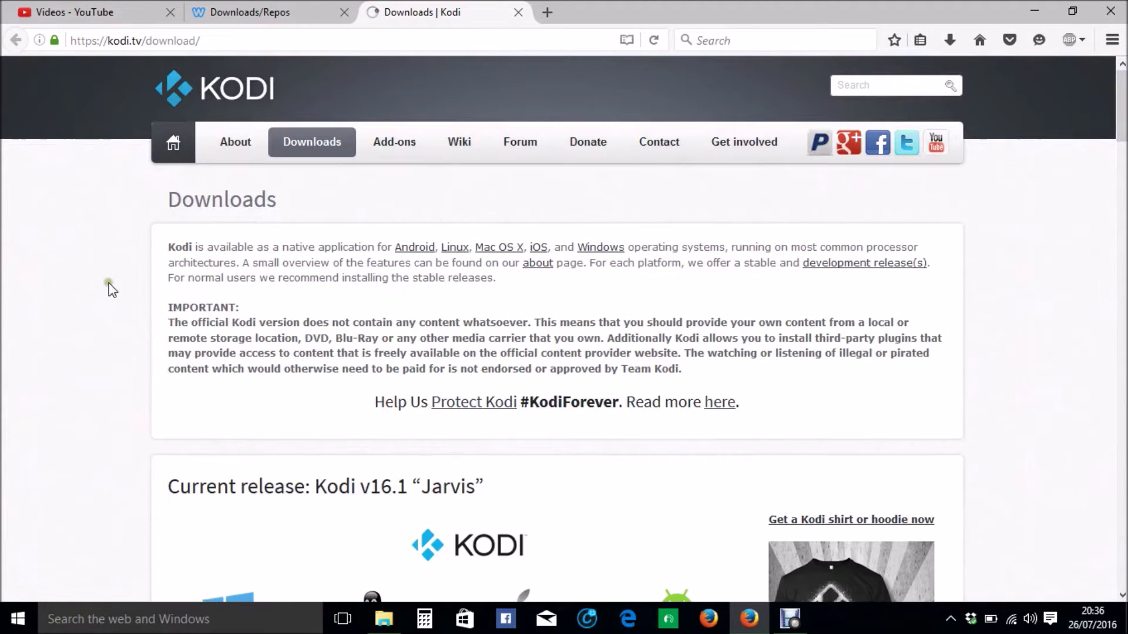
pyautogui.scroll(-8, 124, 276)
pyautogui.scroll(5, 244, 241)
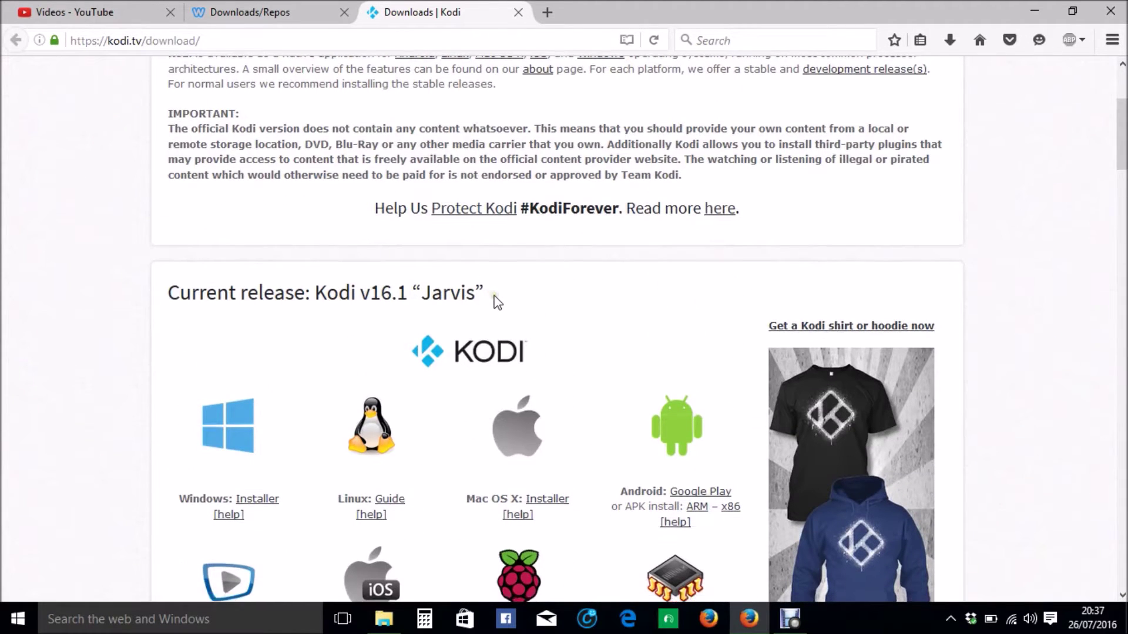
pyautogui.scroll(-3, 496, 299)
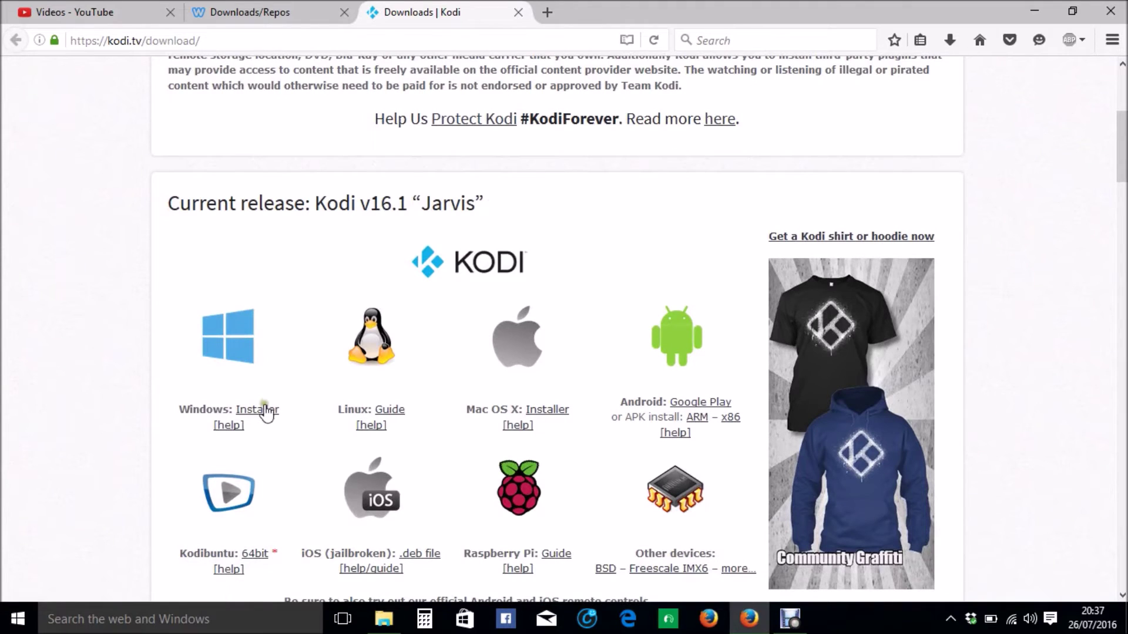
pyautogui.click(265, 411)
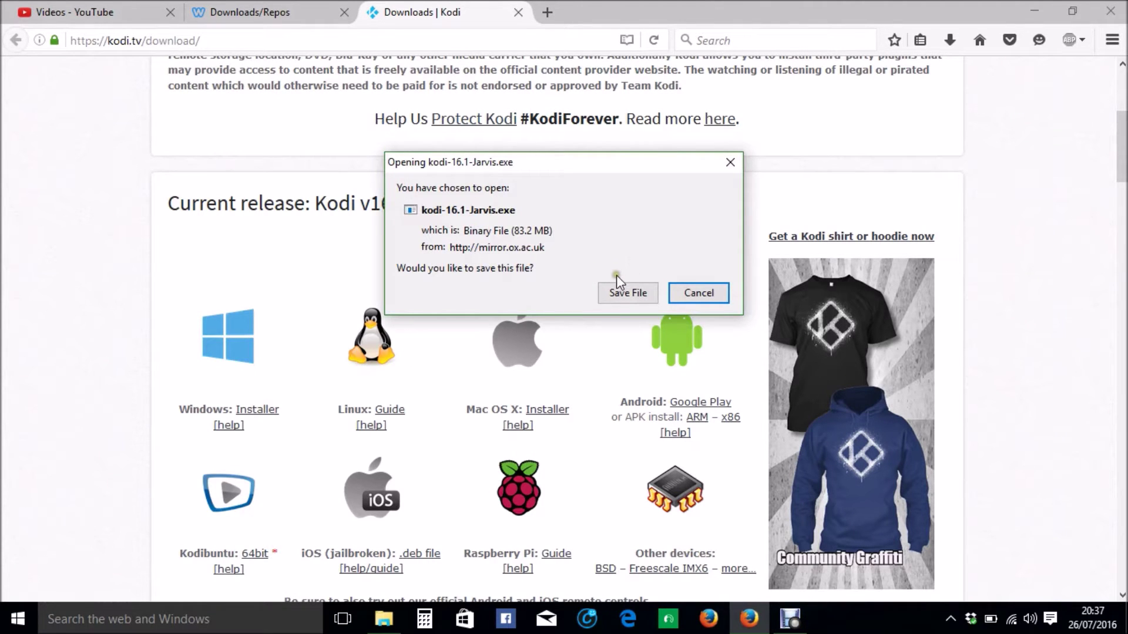
pyautogui.click(622, 284)
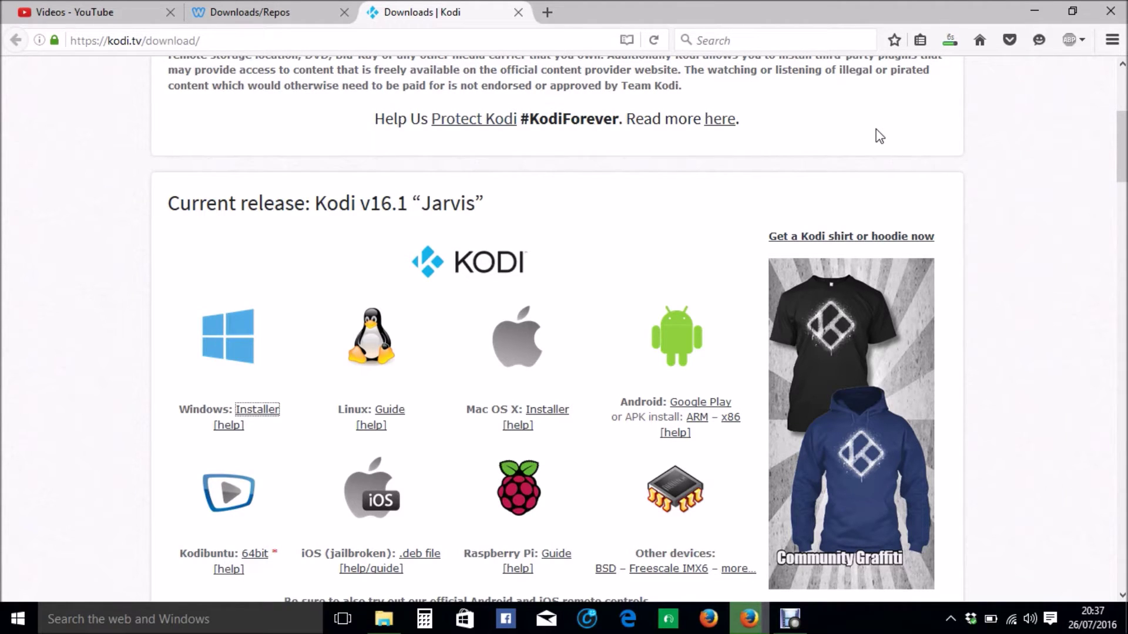
# - Review the Fusion repo address and the hubwizard download on the Downloads/Repos page, and return to the Kodi download page
pyautogui.click(312, 11)
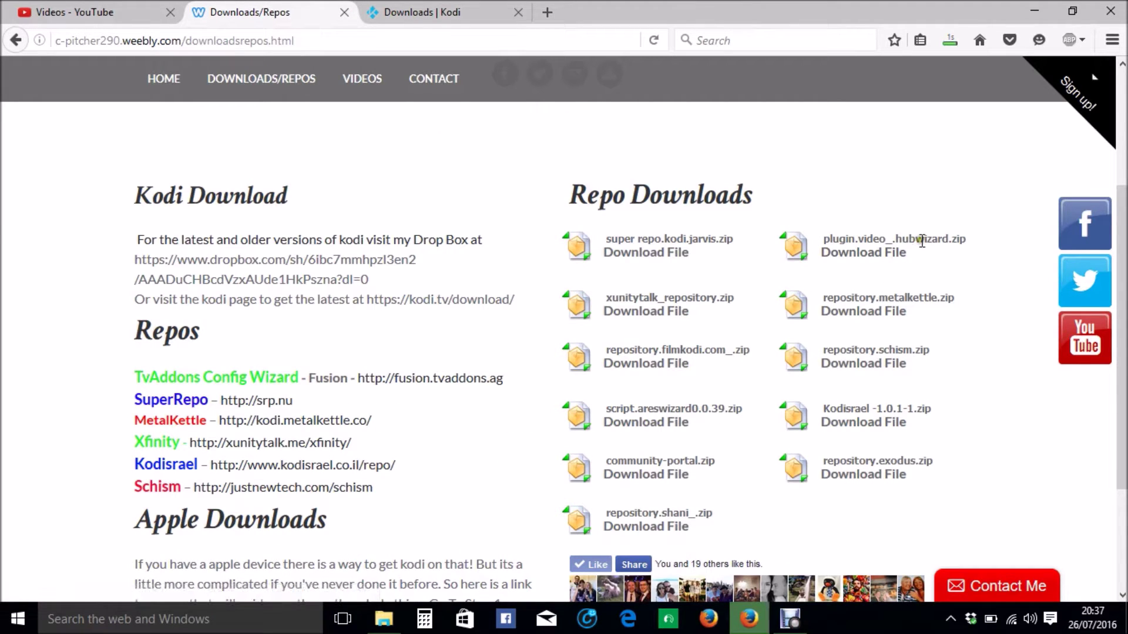
pyautogui.moveTo(507, 380); pyautogui.dragTo(356, 382)
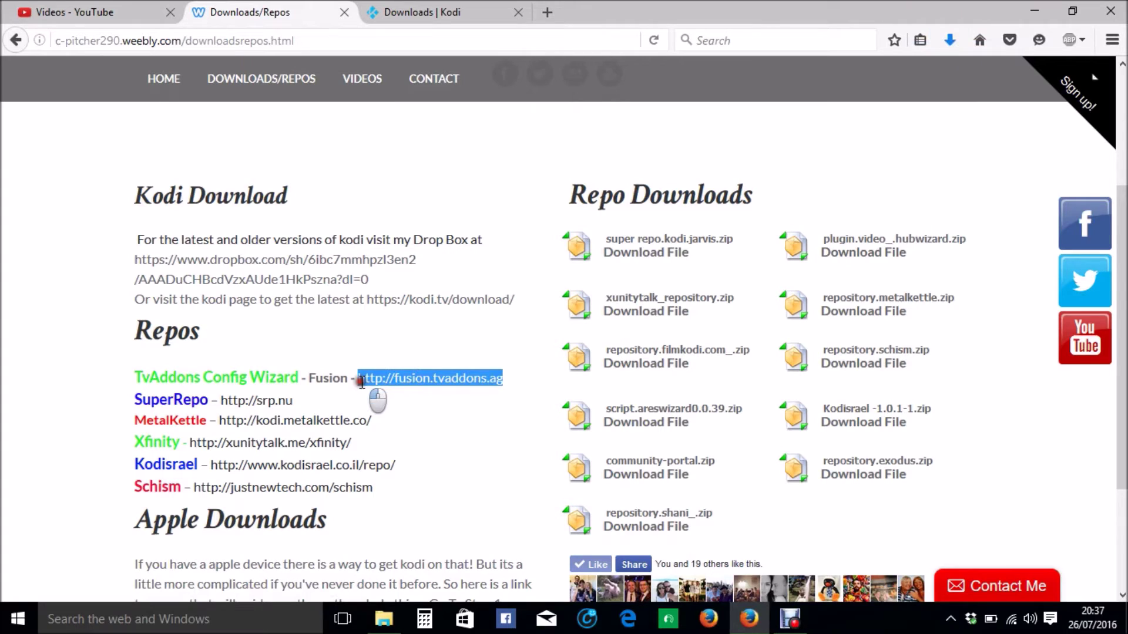
pyautogui.click(528, 383)
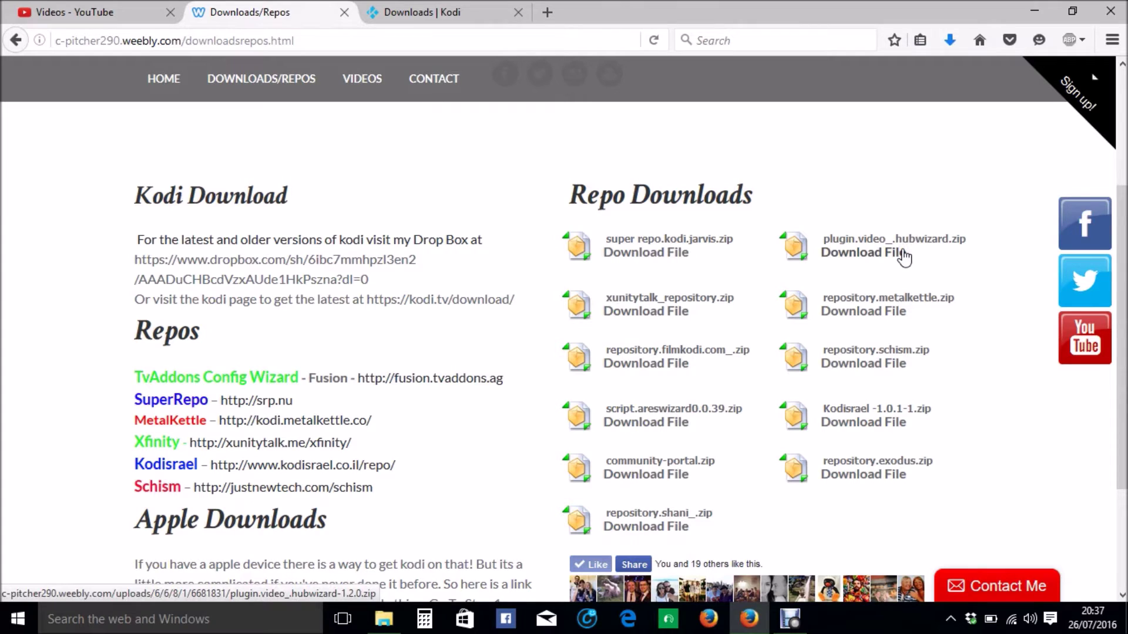
pyautogui.click(435, 16)
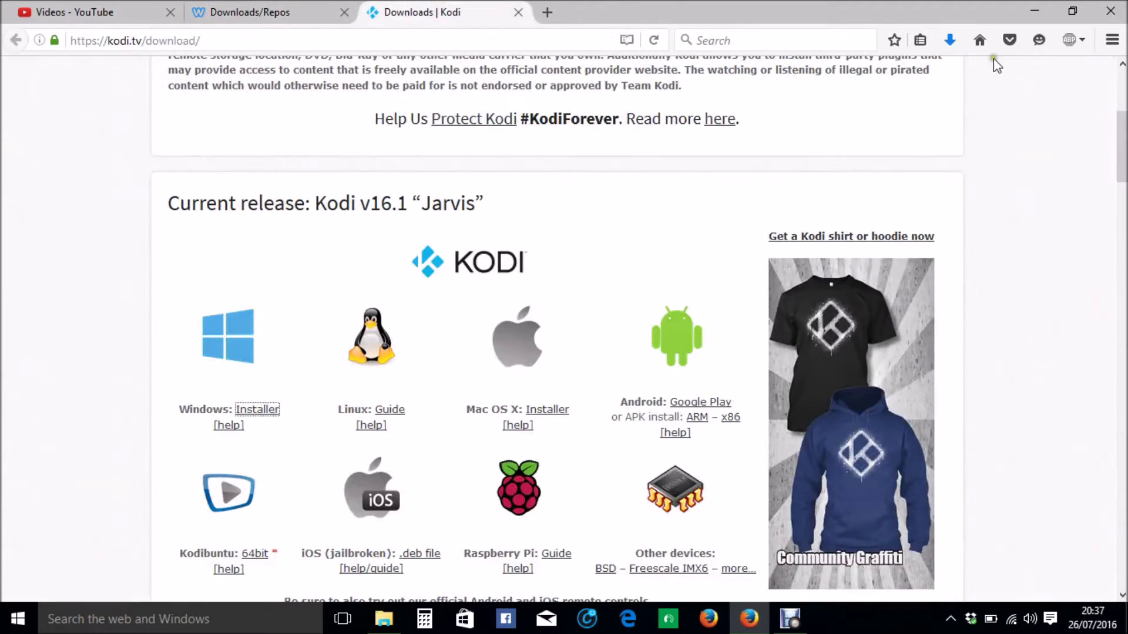
# - Run the downloaded Kodi installer with the Full install type, destination C:\Program Files (x86)\Kodi and Start Menu folder Kodi
pyautogui.click(950, 40)
pyautogui.click(795, 89)
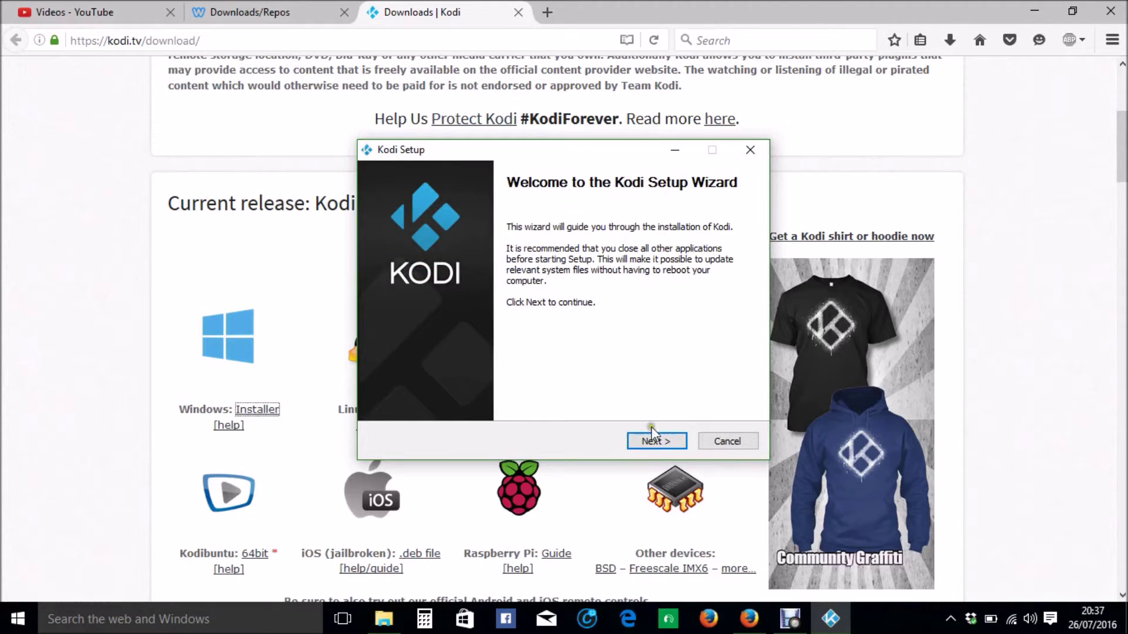
pyautogui.click(657, 441)
pyautogui.click(657, 441)
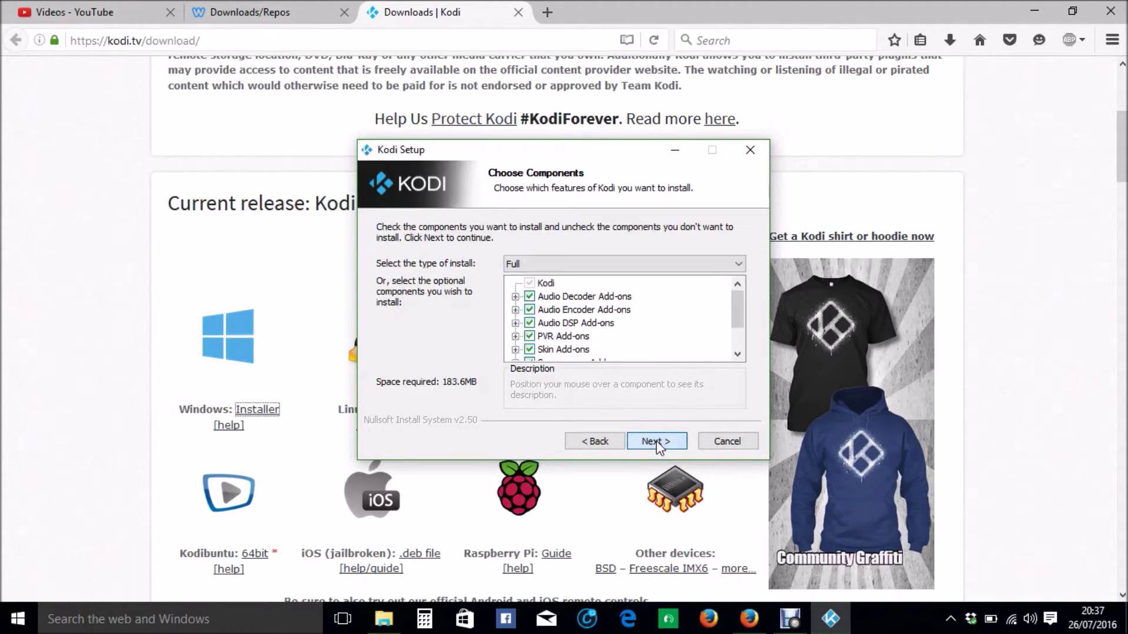
pyautogui.click(656, 440)
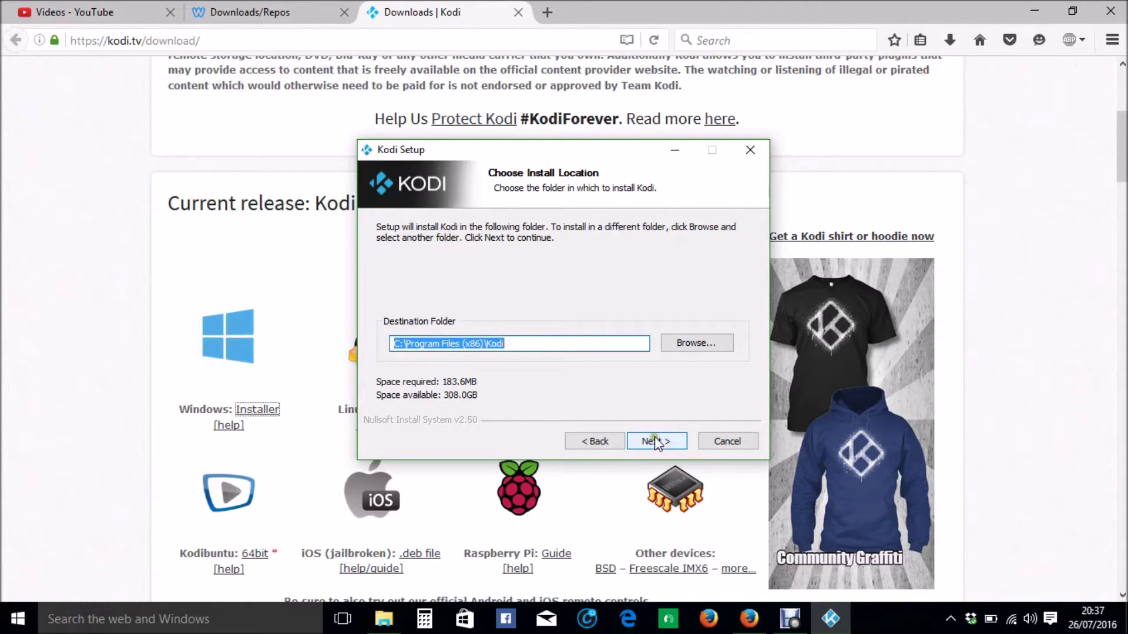
pyautogui.click(657, 442)
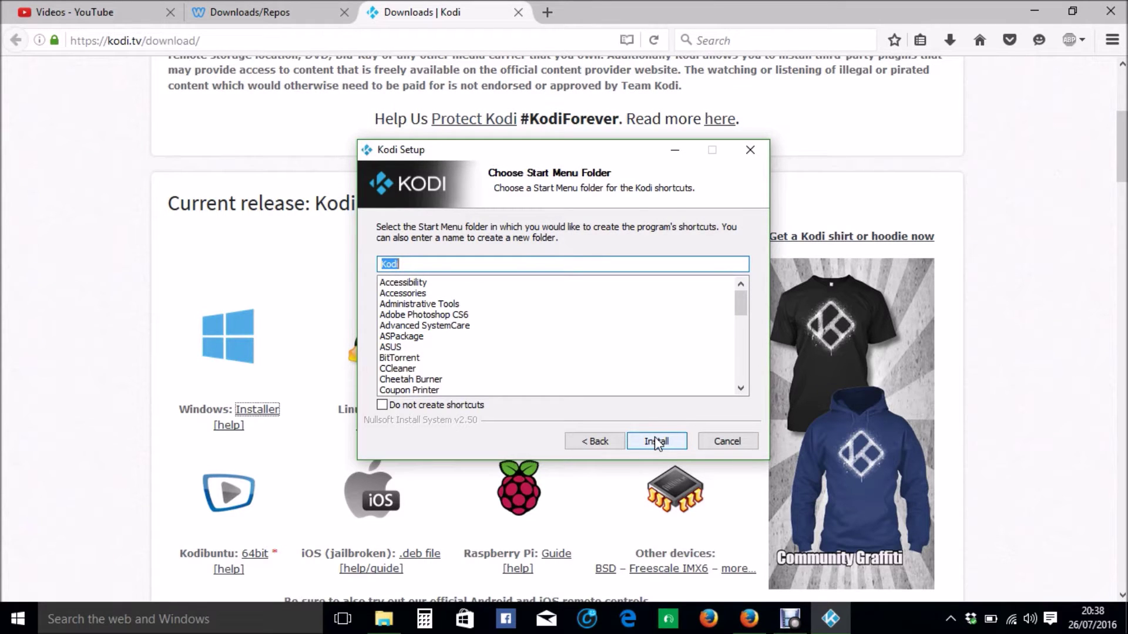
pyautogui.click(656, 442)
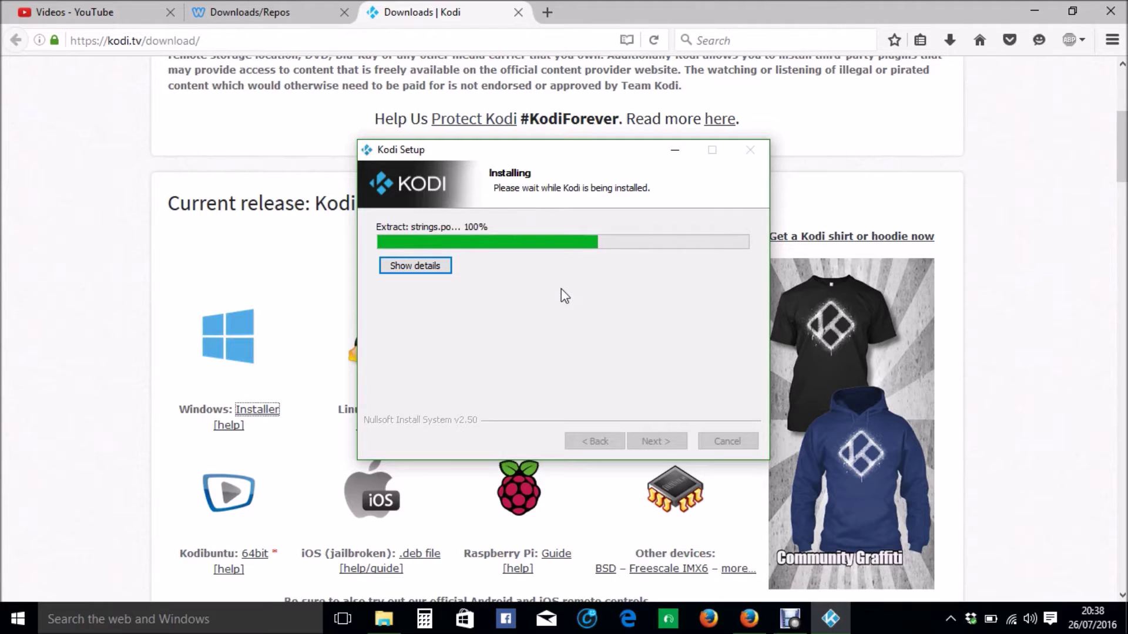
# - Look through the Repos and Apple Downloads sections of the Downloads/Repos page, and return to the Kodi download page
pyautogui.click(250, 7)
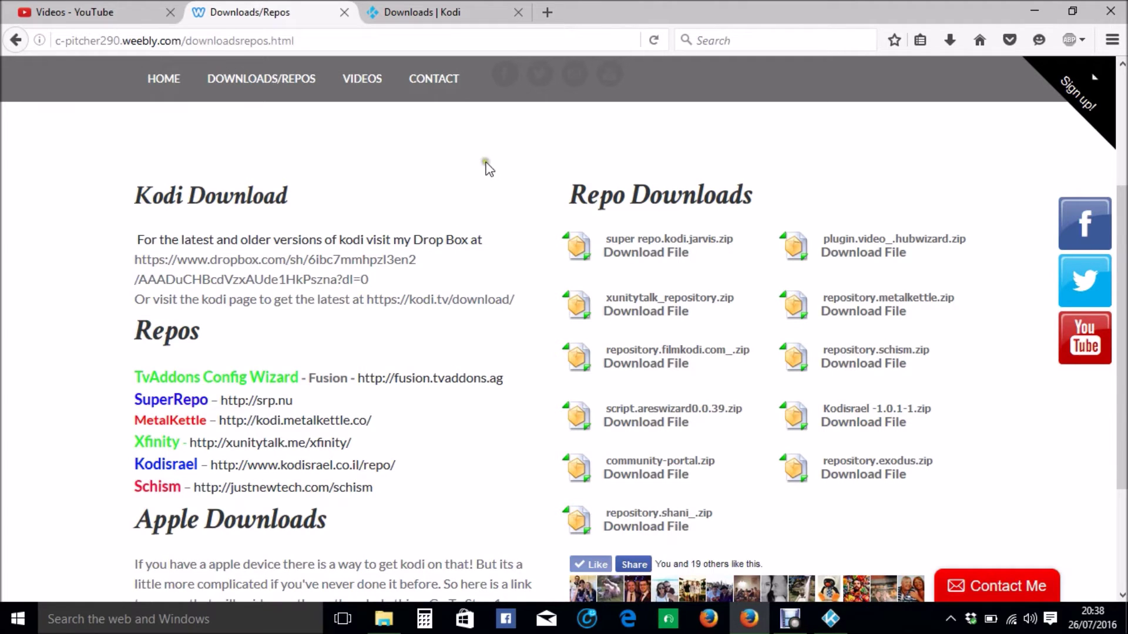
pyautogui.scroll(-3, 605, 514)
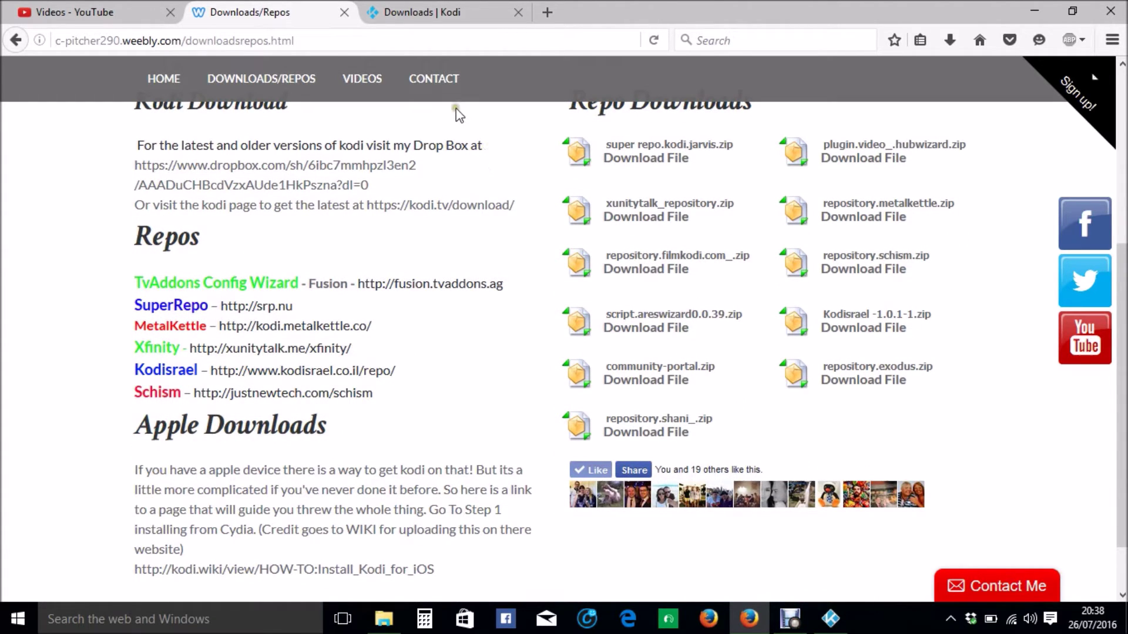
pyautogui.click(442, 8)
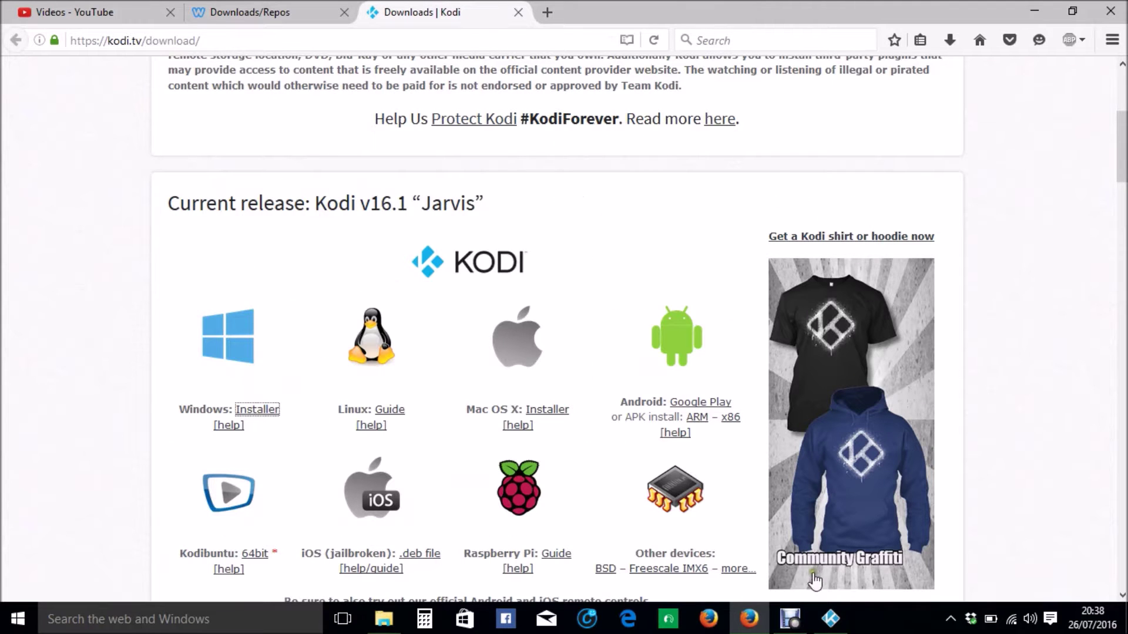
# - Finish the Kodi setup wizard without running Kodi from it, and launch Kodi from the installed apps list
pyautogui.click(830, 618)
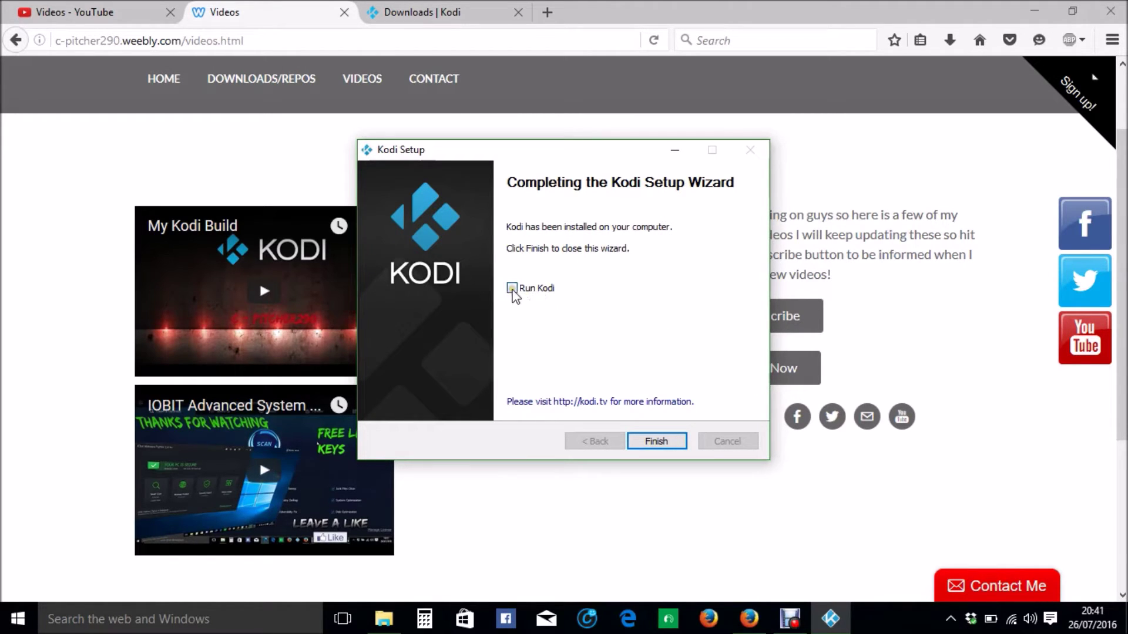
pyautogui.click(660, 440)
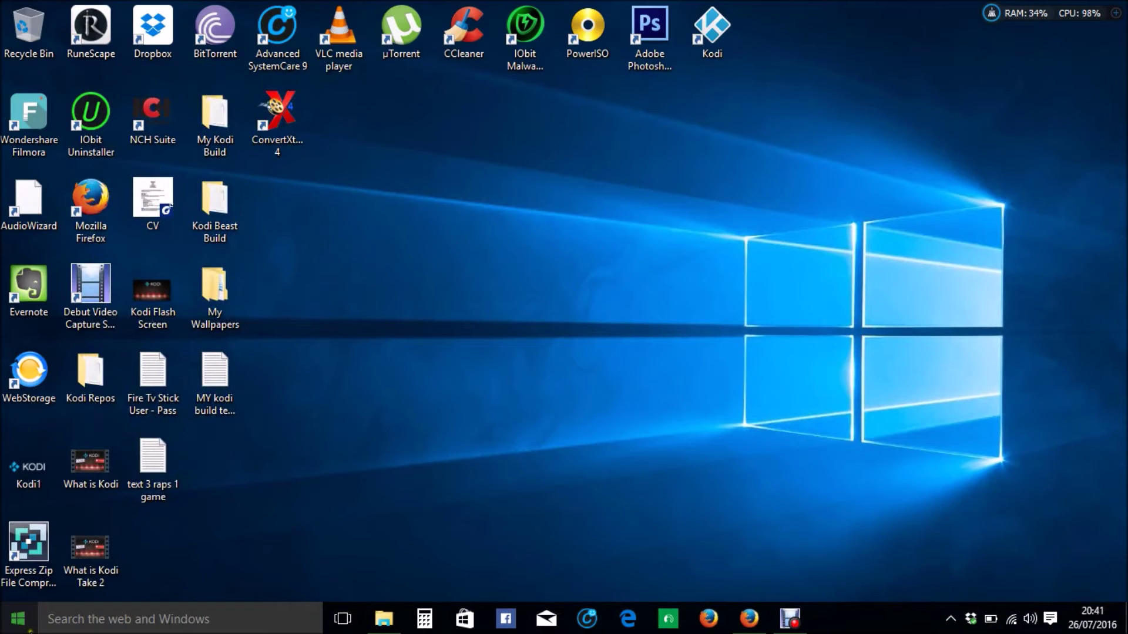
pyautogui.click(17, 618)
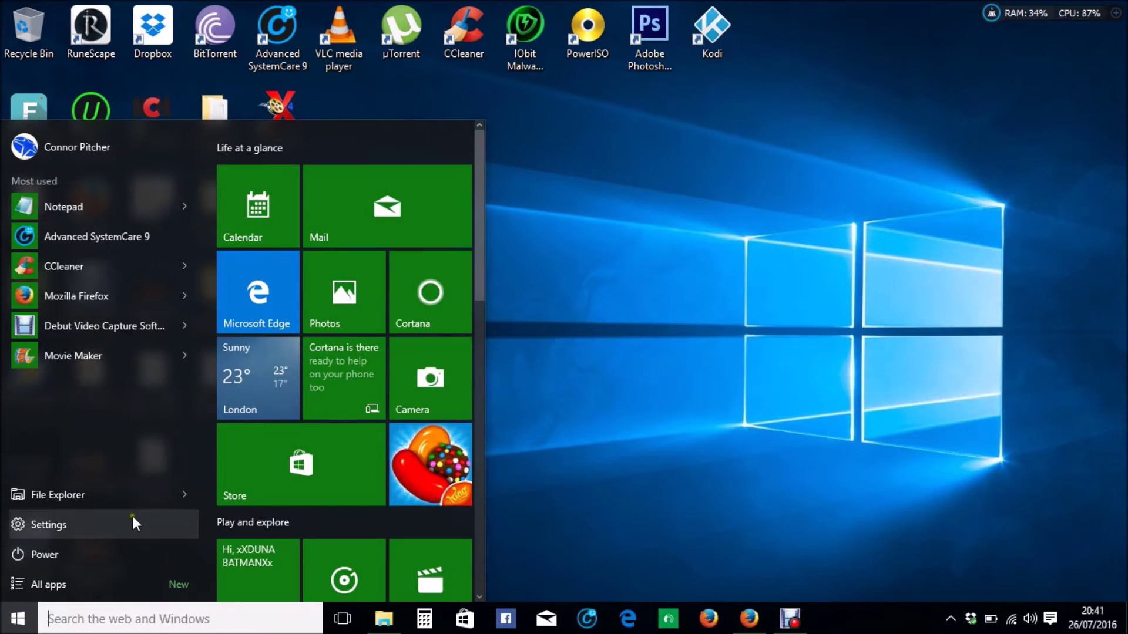
pyautogui.click(131, 579)
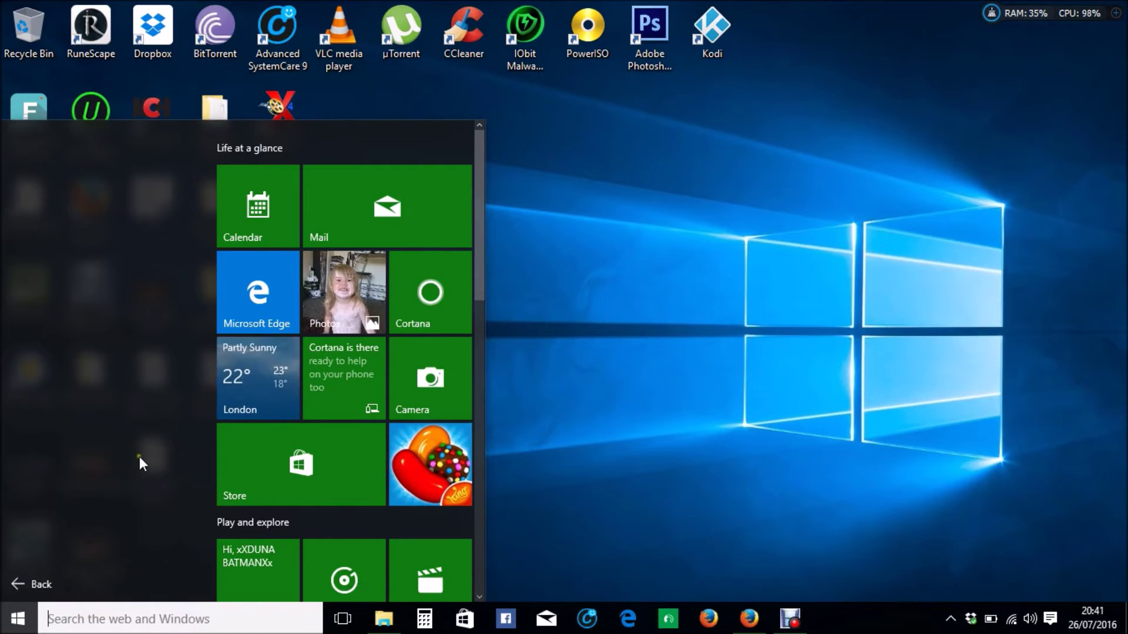
pyautogui.scroll(-15, 149, 464)
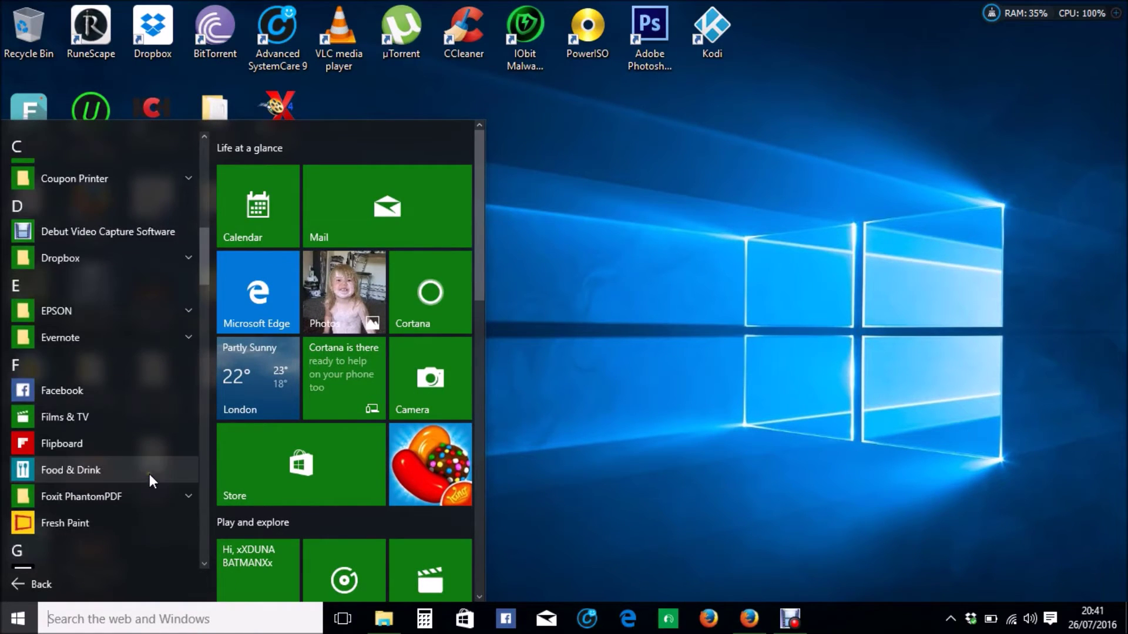
pyautogui.click(115, 227)
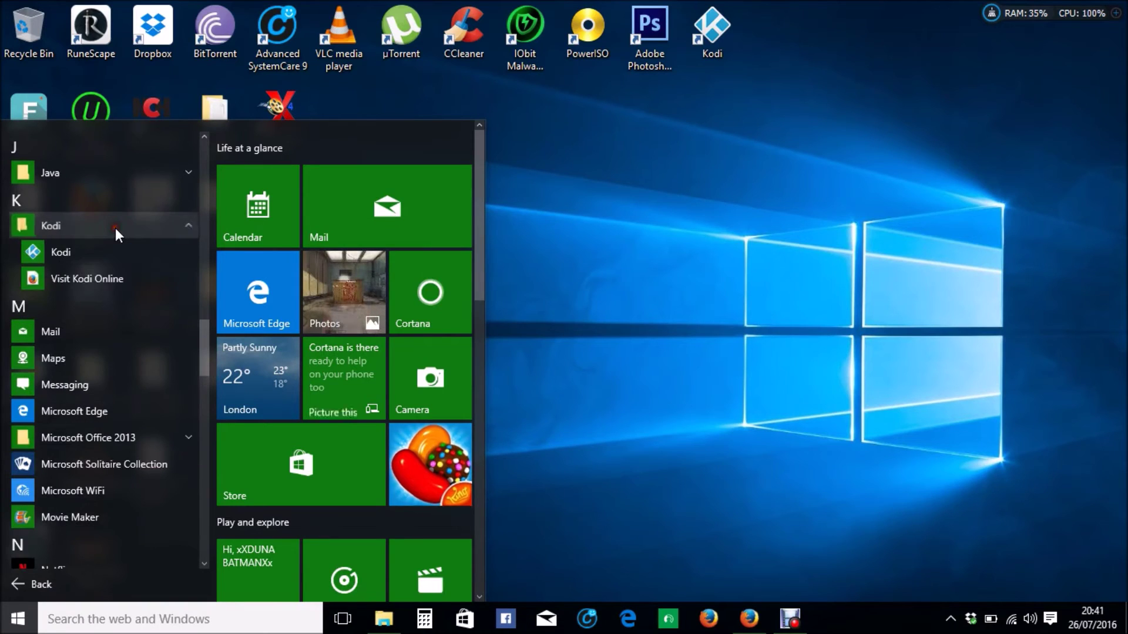
pyautogui.click(119, 246)
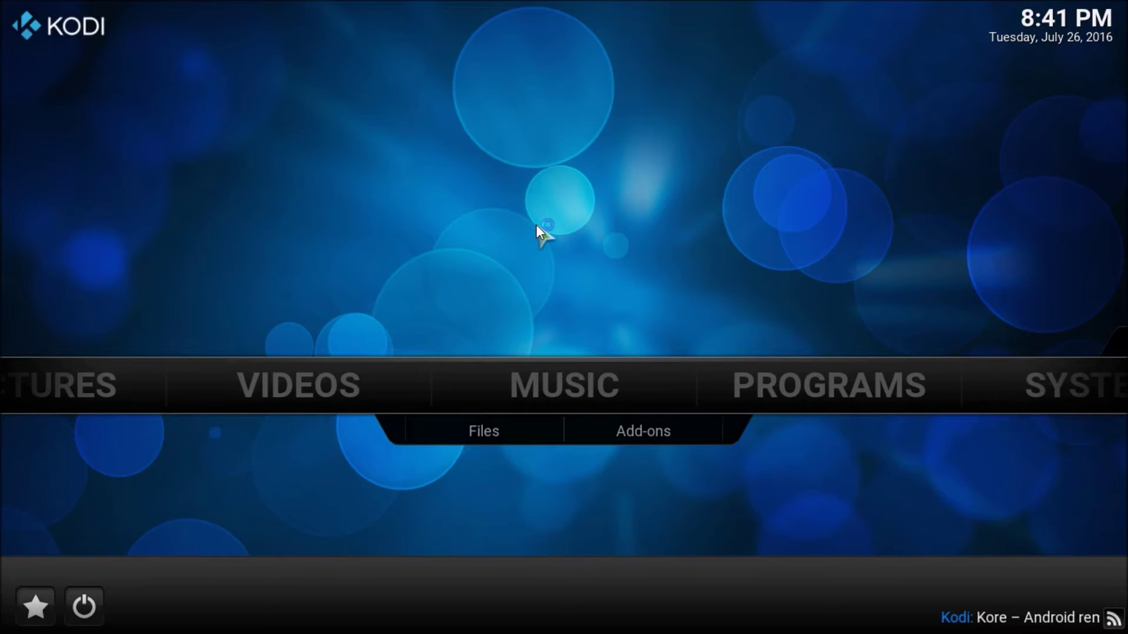
pyautogui.press('Left')
pyautogui.press('Left')
pyautogui.press('Right')
pyautogui.press('Right')
pyautogui.press('Right')
pyautogui.press('Right')
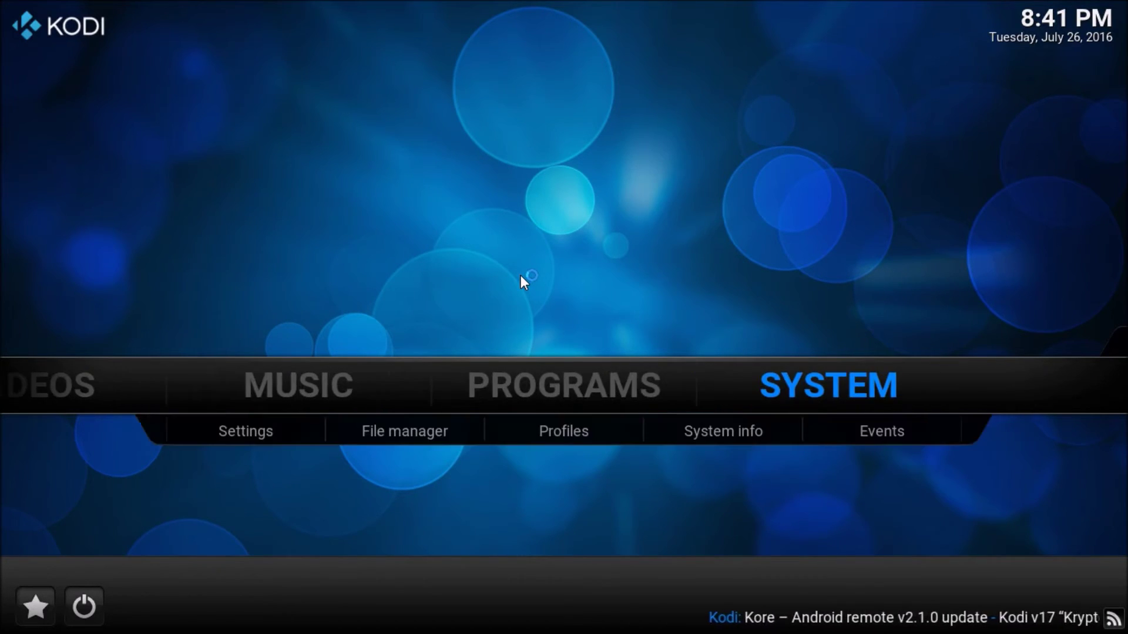
pyautogui.press('Down')
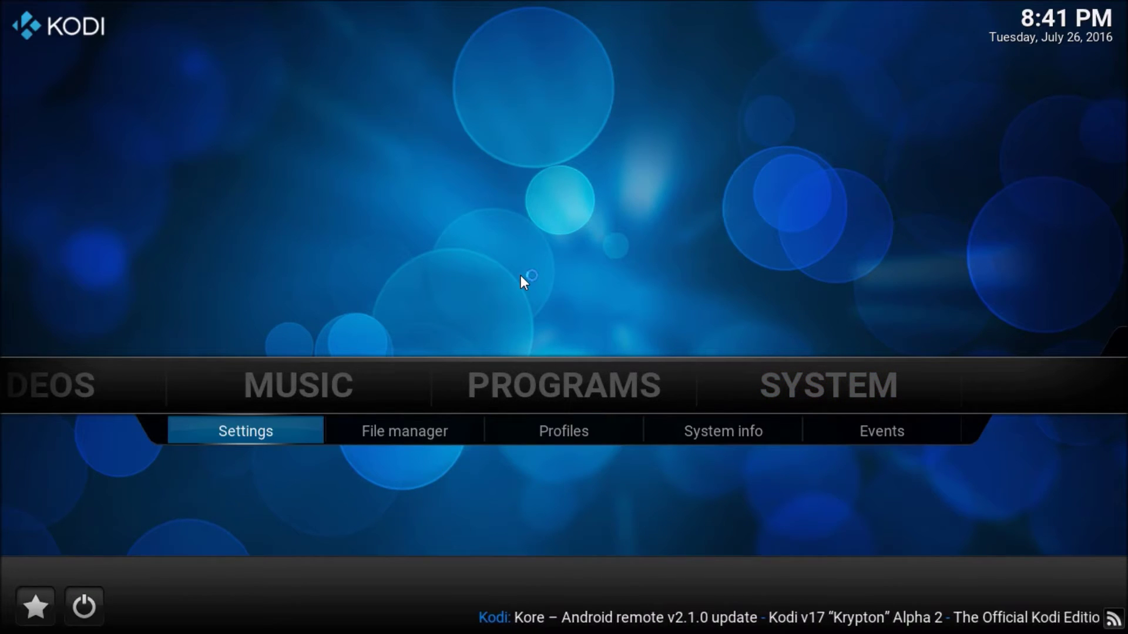
pyautogui.press('Right')
pyautogui.press('Return')
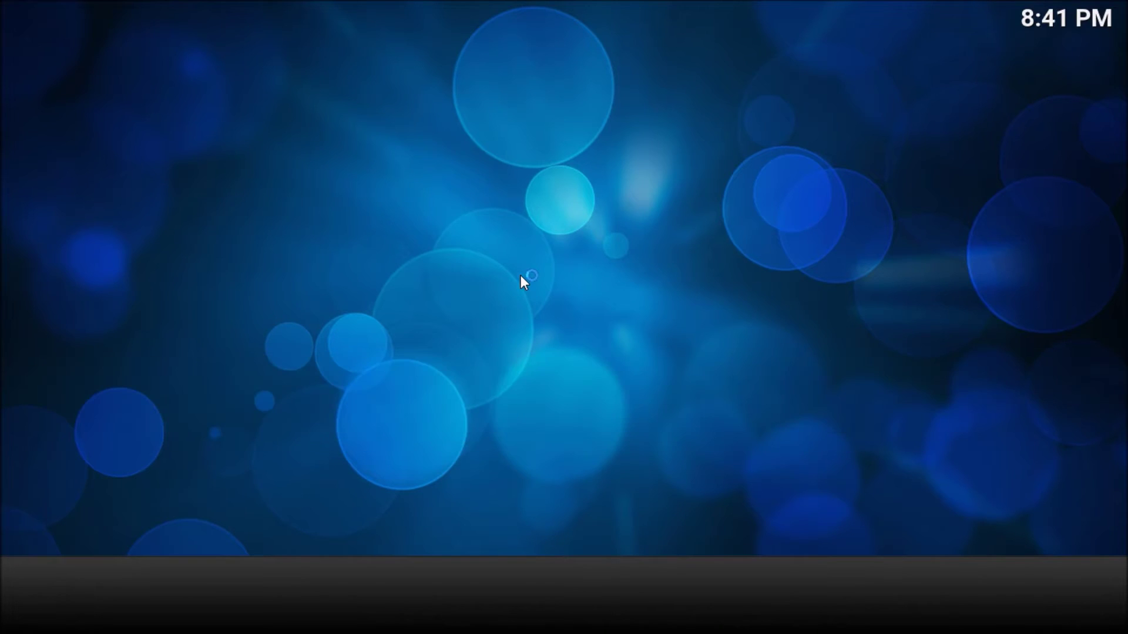
pyautogui.press('Down')
pyautogui.press('Down')
pyautogui.press('Return')
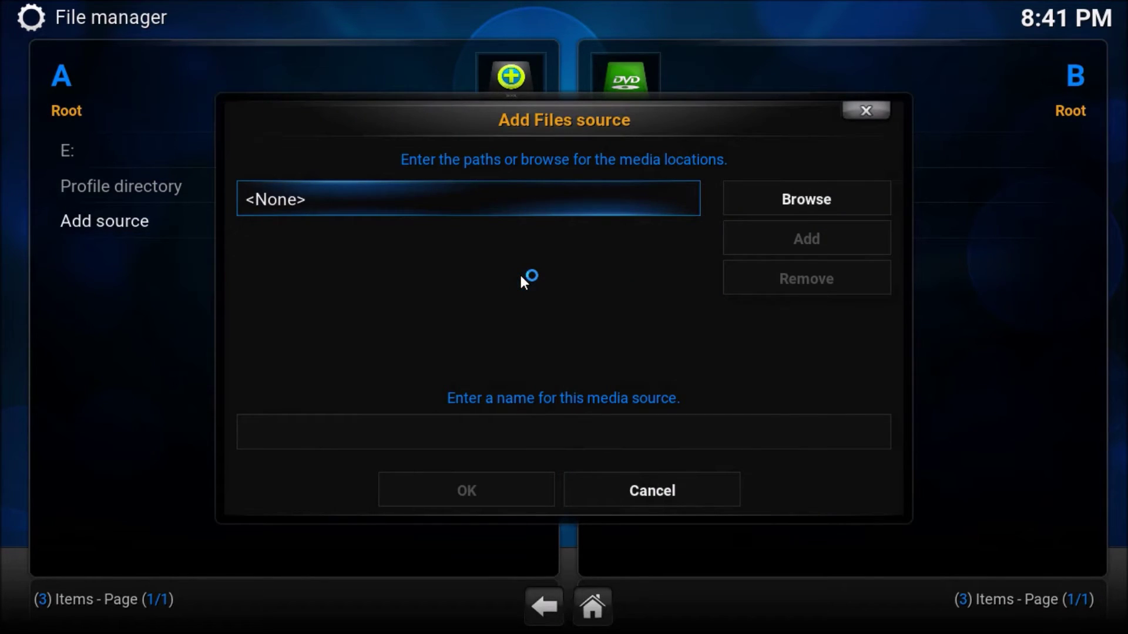
pyautogui.press('Return')
pyautogui.press('Escape')
pyautogui.press('Escape')
pyautogui.press('Escape')
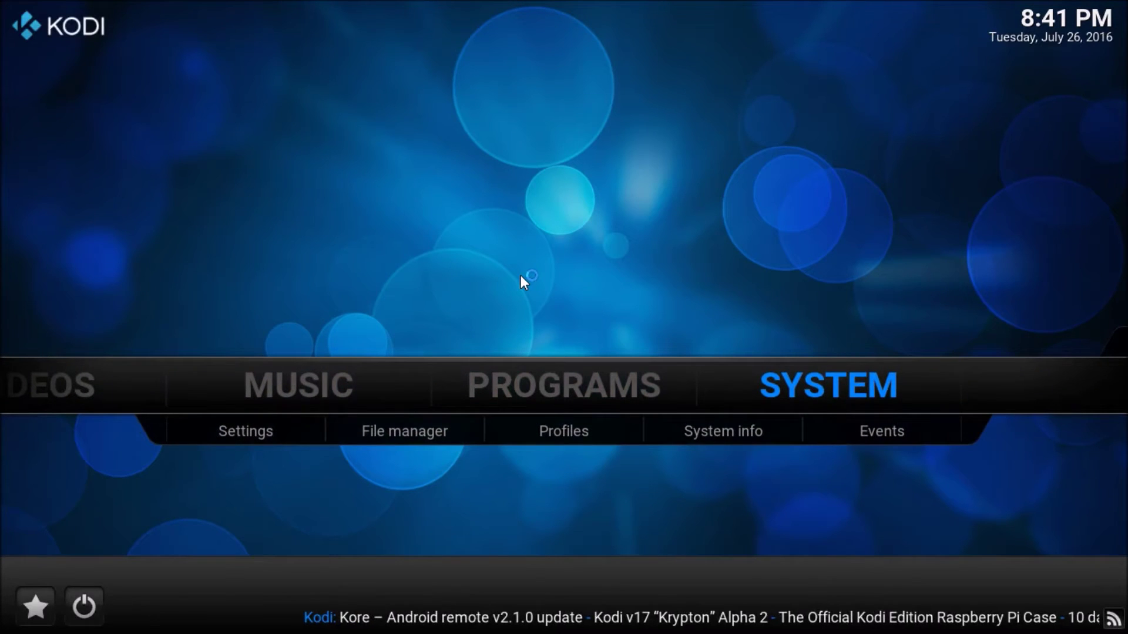
# - Open Kodi's Add-ons settings, dismiss the first run help and start Install from zip file
pyautogui.press('Return')
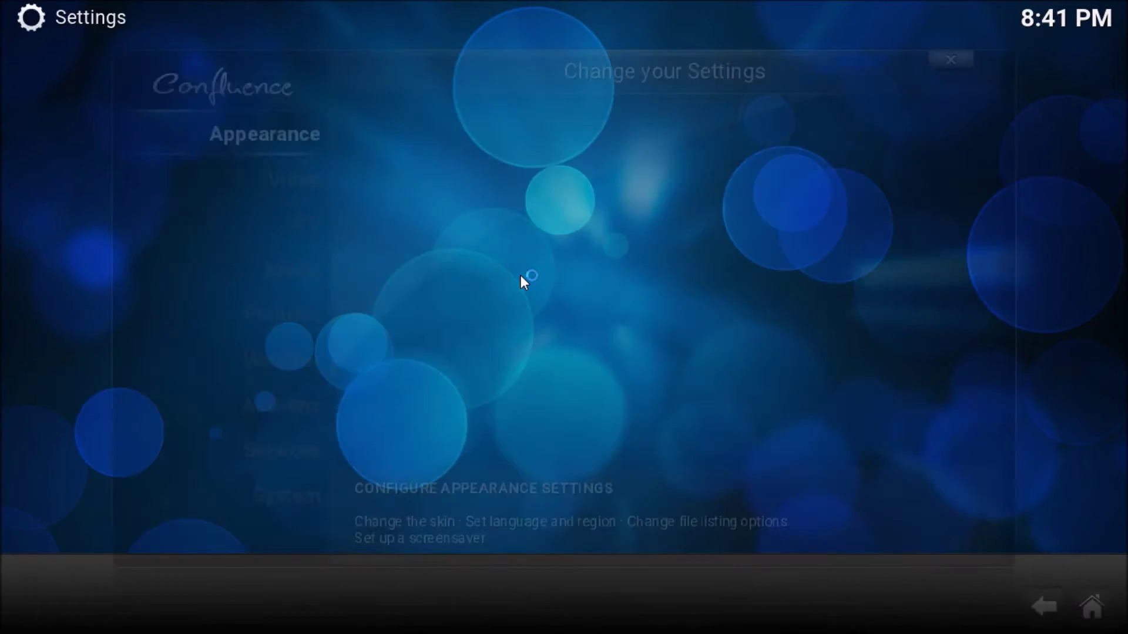
pyautogui.press('Down')
pyautogui.press('Down')
pyautogui.press('Down')
pyautogui.press('Down')
pyautogui.press('Down')
pyautogui.press('Down')
pyautogui.press('Down')
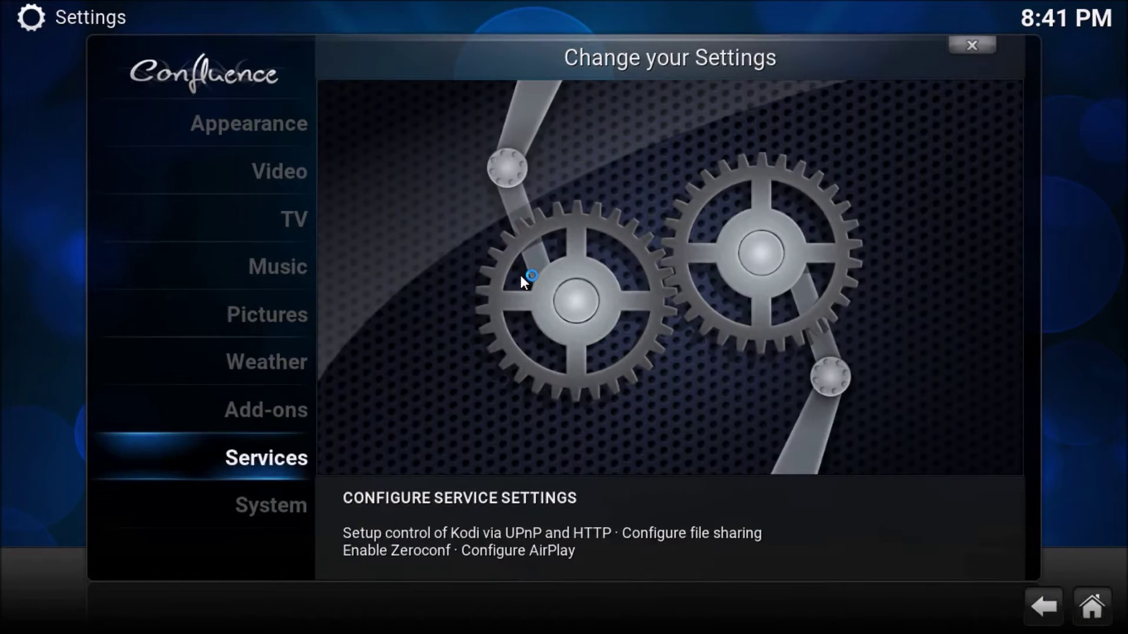
pyautogui.press('Up')
pyautogui.press('Return')
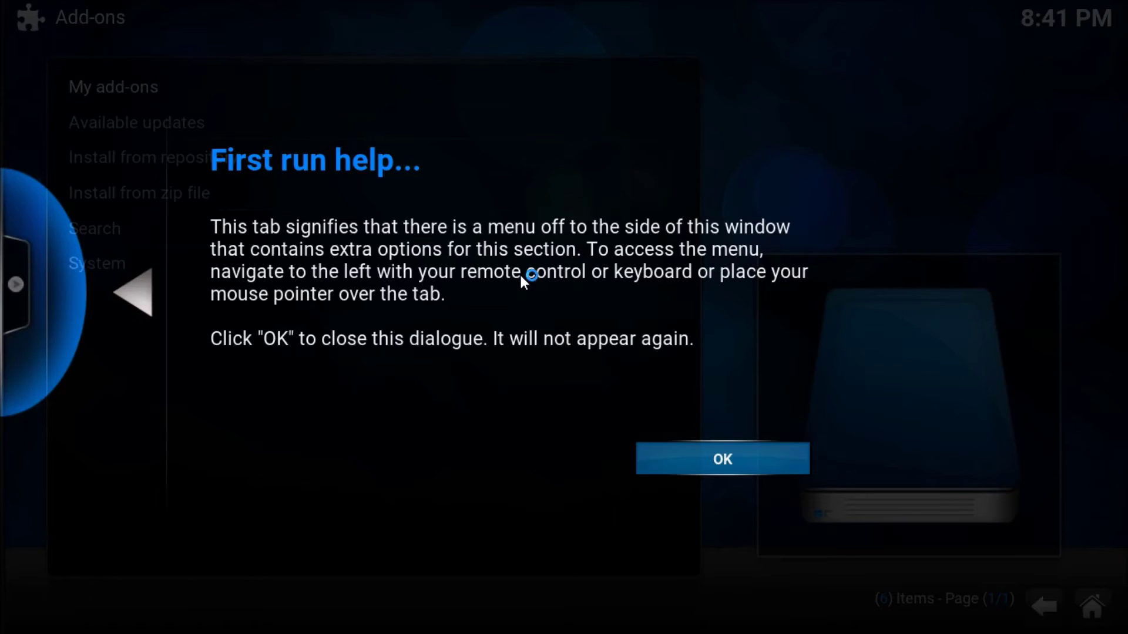
pyautogui.press('Return')
pyautogui.press('Down')
pyautogui.press('Down')
pyautogui.press('Down')
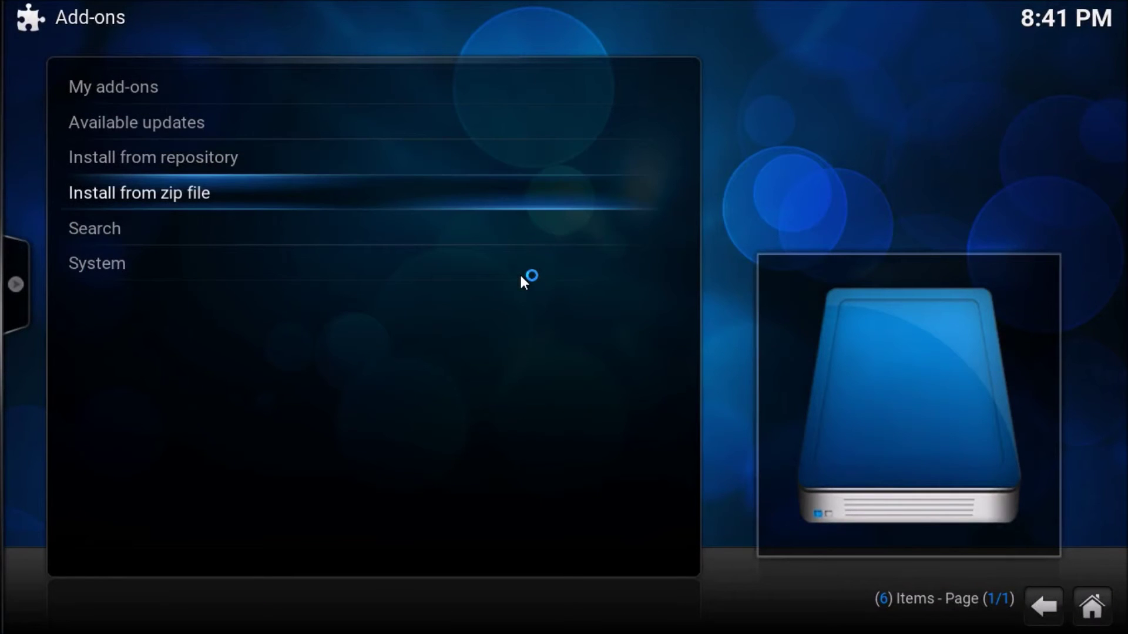
pyautogui.press('Return')
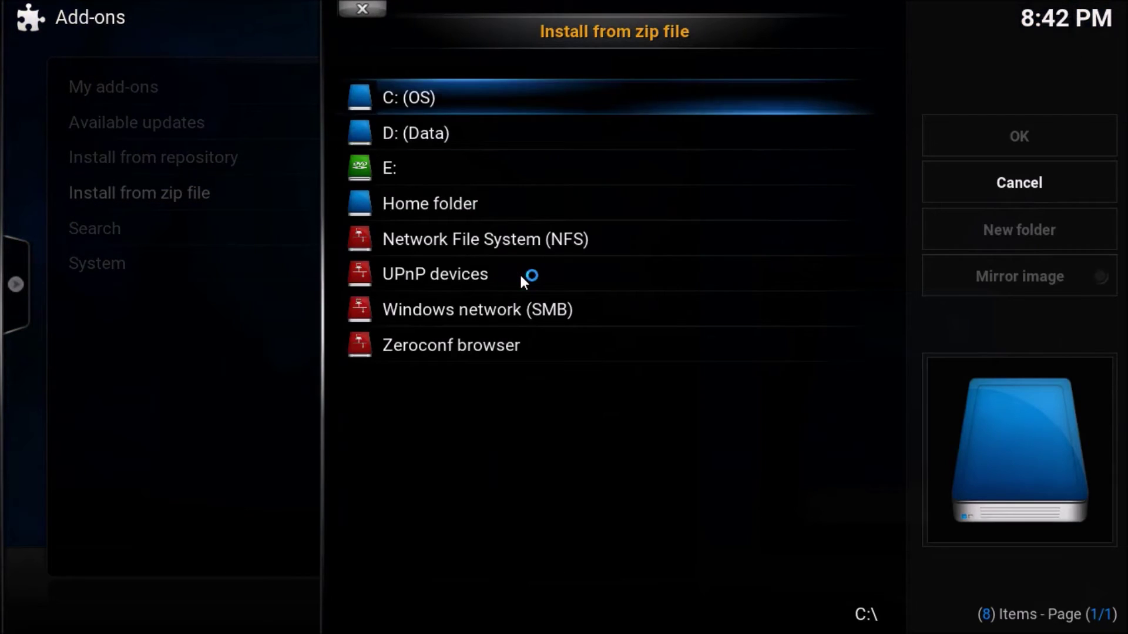
# - Install plugin.video_.hubwizard-1.2.0.zip from the Kodi repos folder on the D: (Data) drive
pyautogui.press('Down')
pyautogui.press('Return')
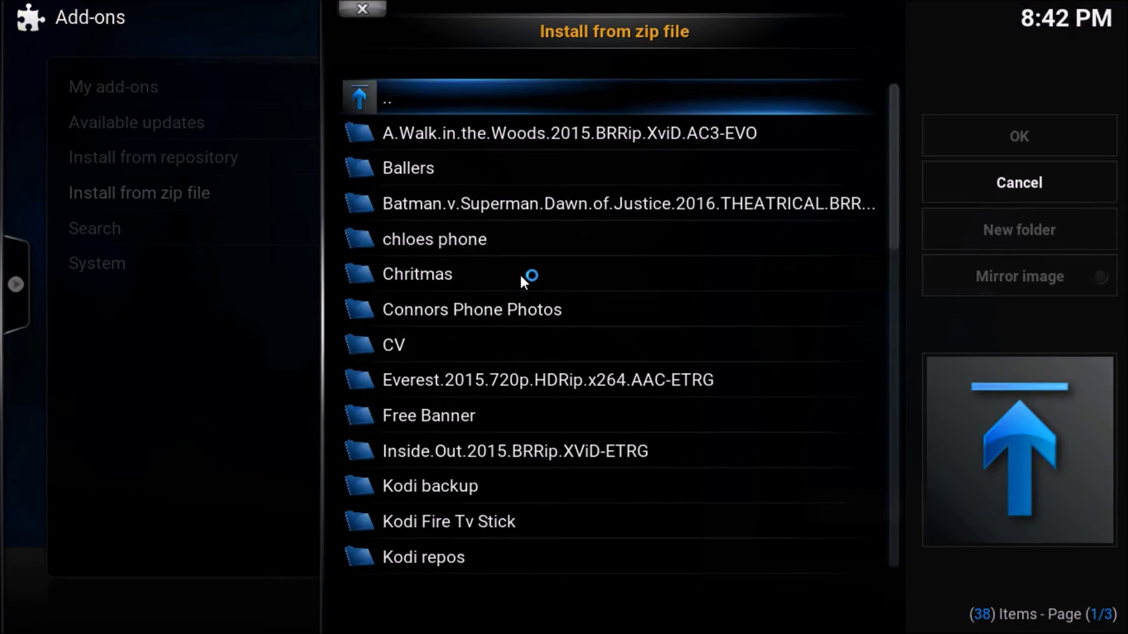
pyautogui.press('Down')
pyautogui.press('Down')
pyautogui.press('Down')
pyautogui.press('Down')
pyautogui.press('Down')
pyautogui.press('Down')
pyautogui.press('Down')
pyautogui.press('Down')
pyautogui.press('Down')
pyautogui.press('Down')
pyautogui.press('Down')
pyautogui.press('Down')
pyautogui.press('Down')
pyautogui.press('Return')
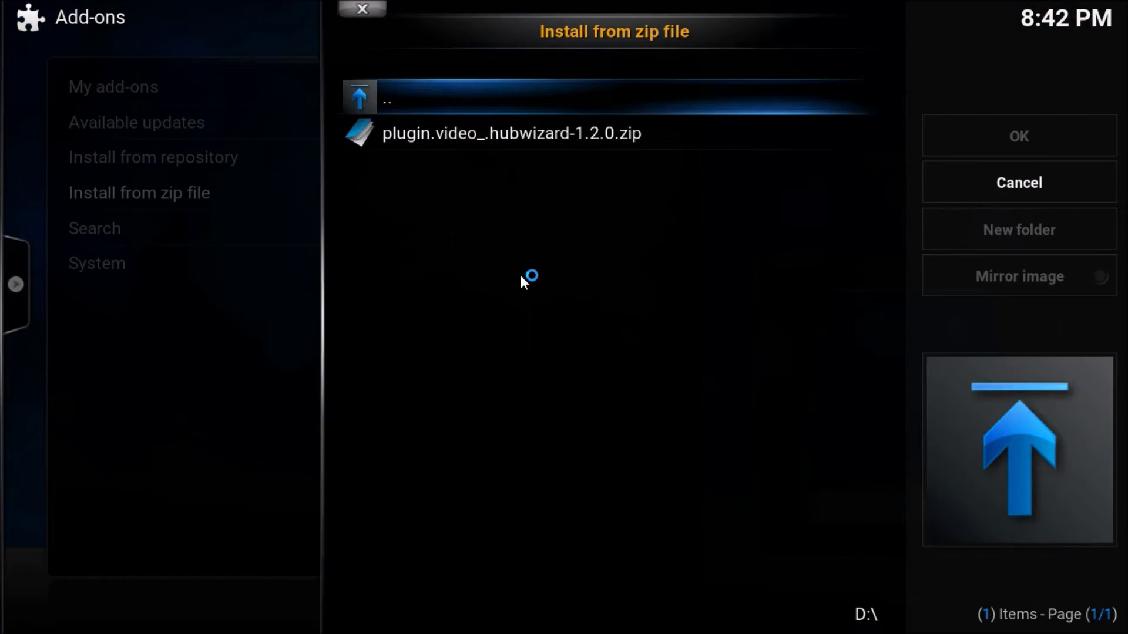
pyautogui.press('Down')
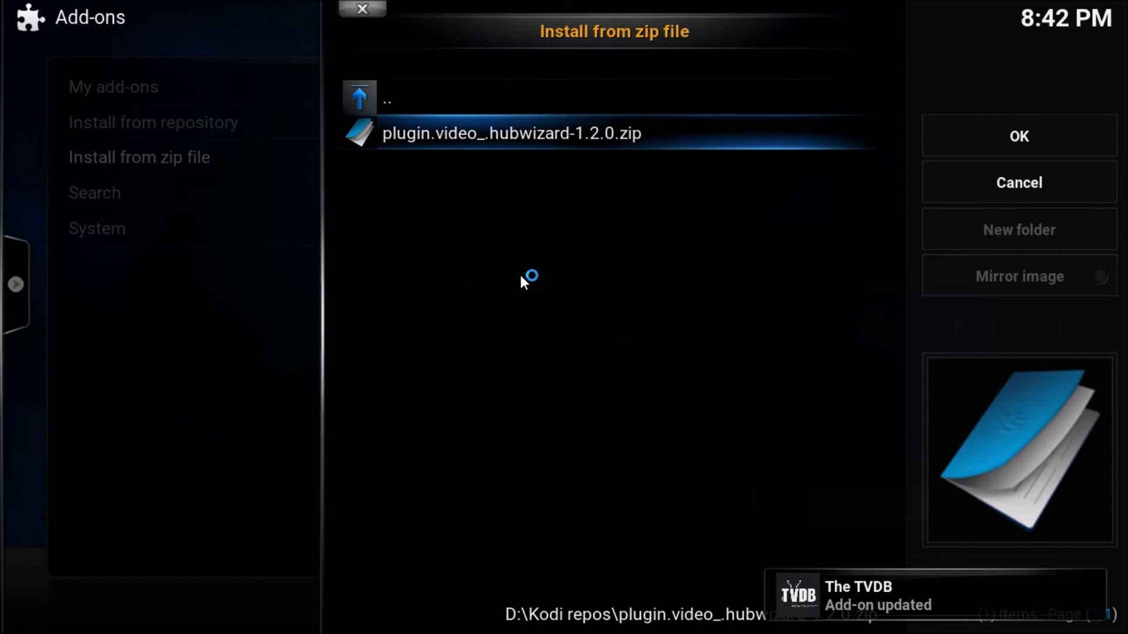
pyautogui.press('Return')
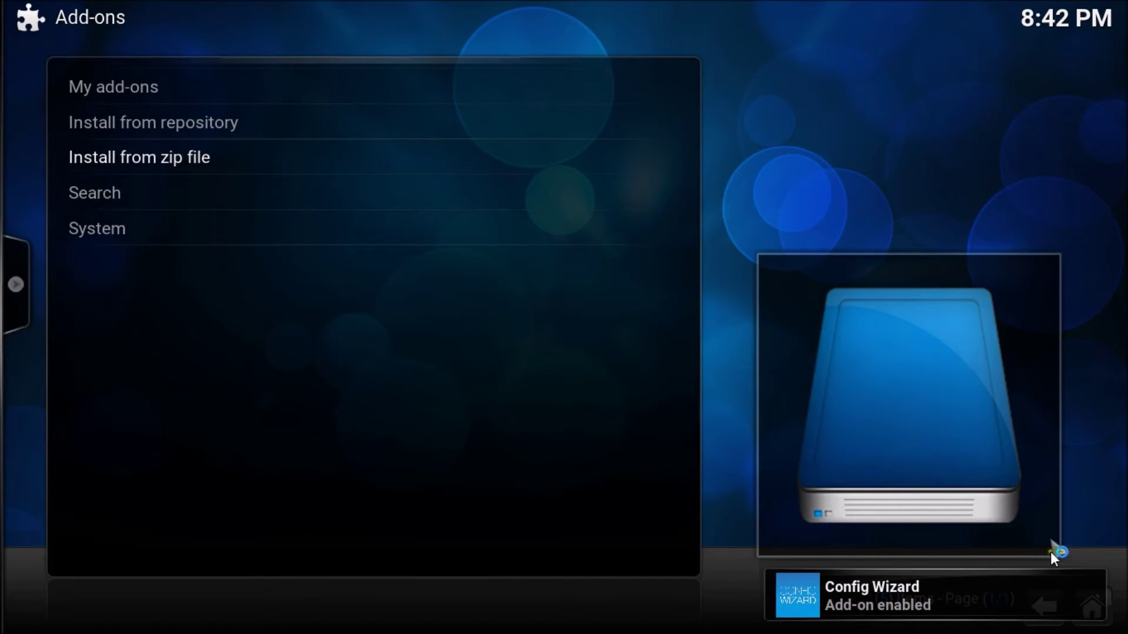
# - Run the Config Wizard program add-on for WINDOWS, accepting that TVADDONS.AG customizes the add-on selection
pyautogui.click(1044, 605)
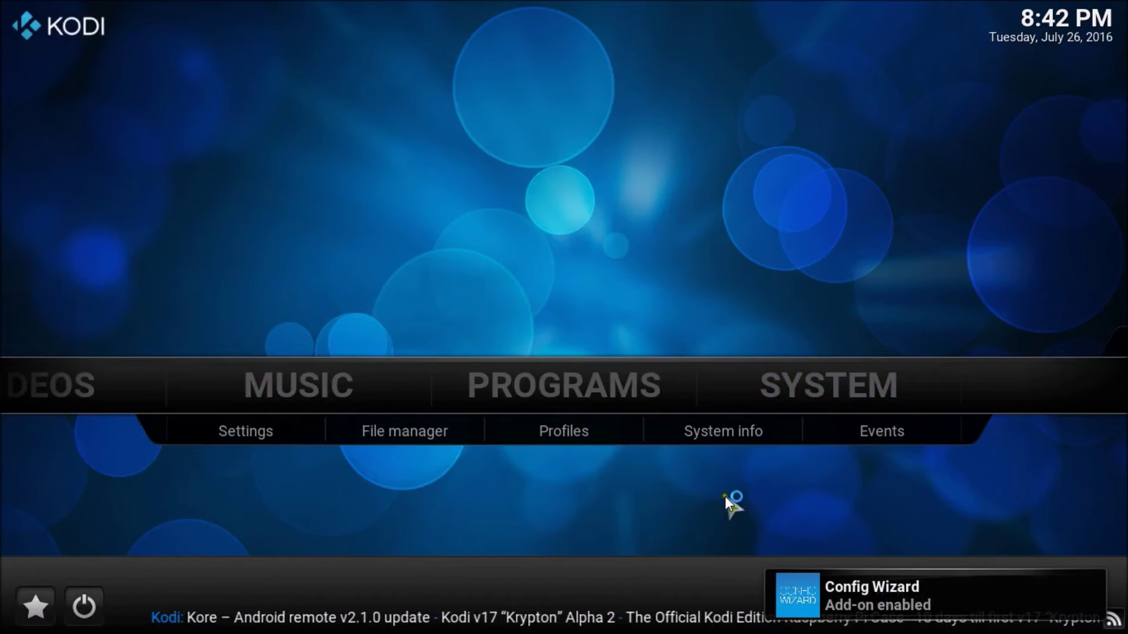
pyautogui.press('Left')
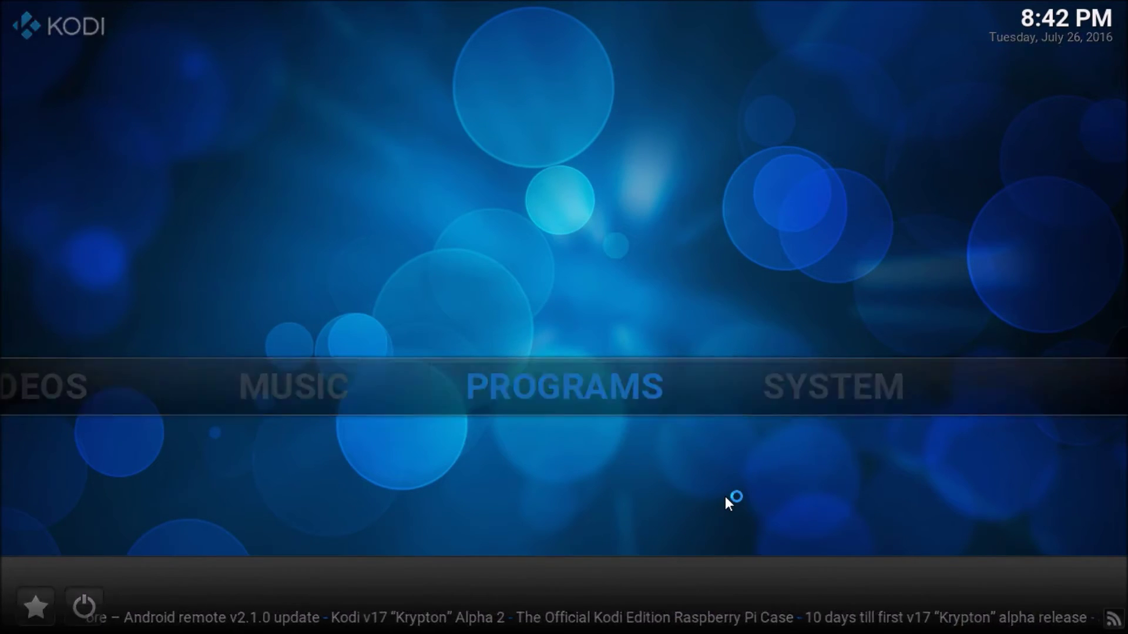
pyautogui.press('Return')
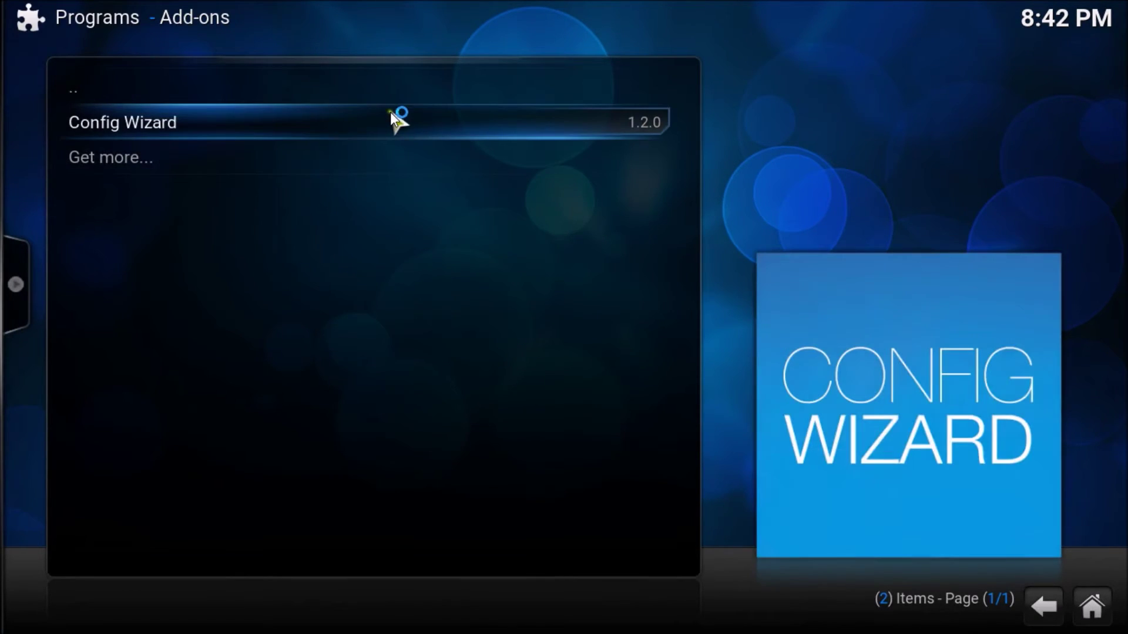
pyautogui.click(390, 114)
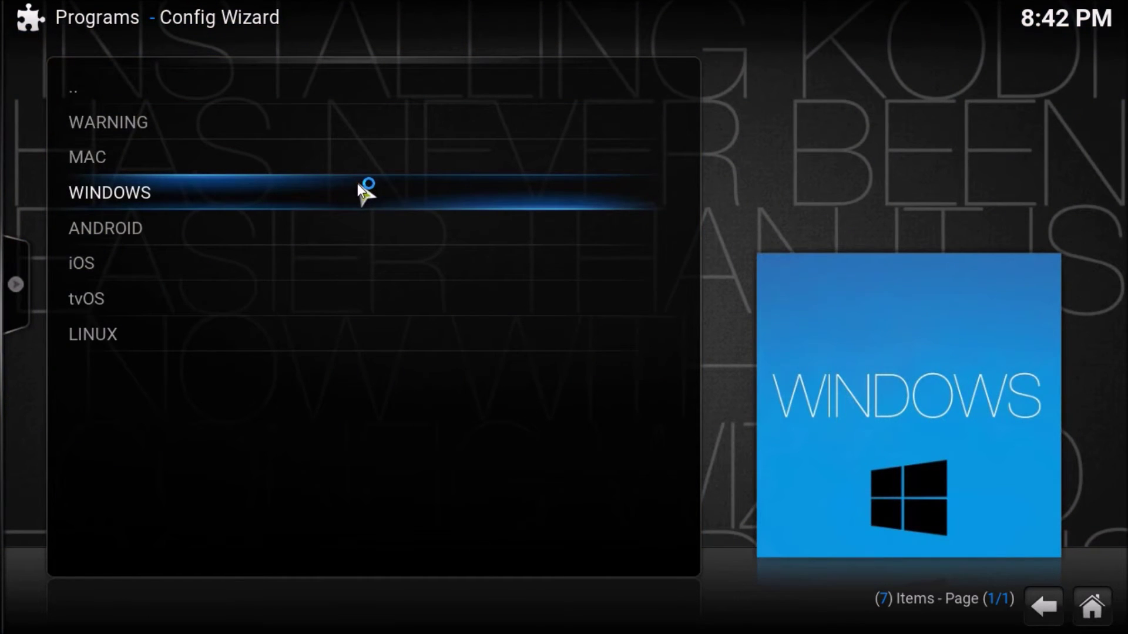
pyautogui.click(357, 188)
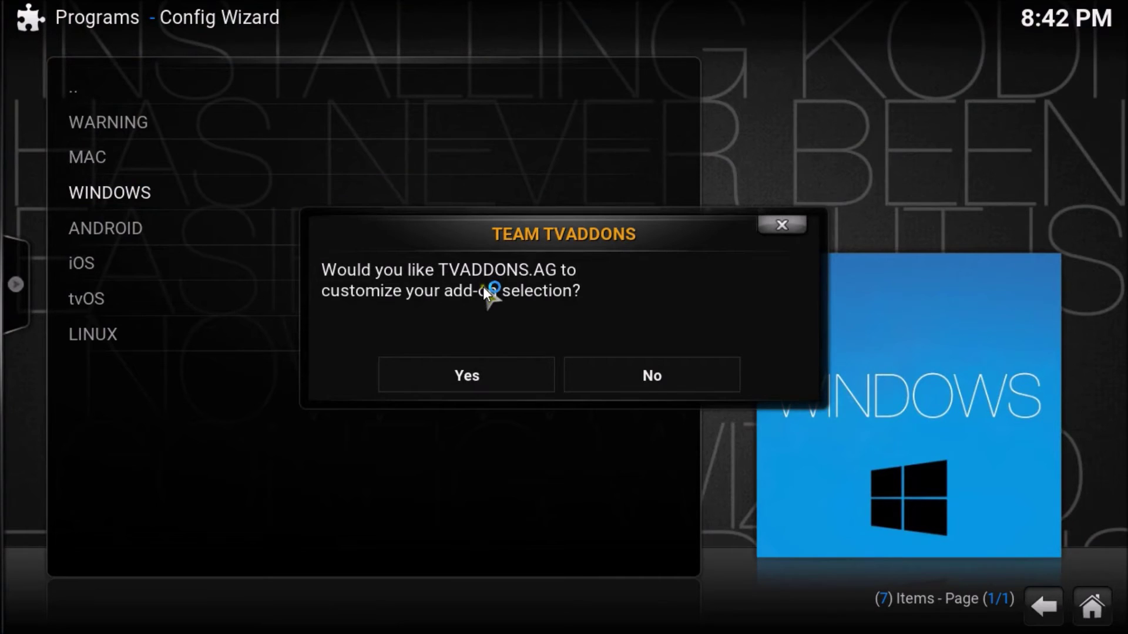
pyautogui.click(471, 376)
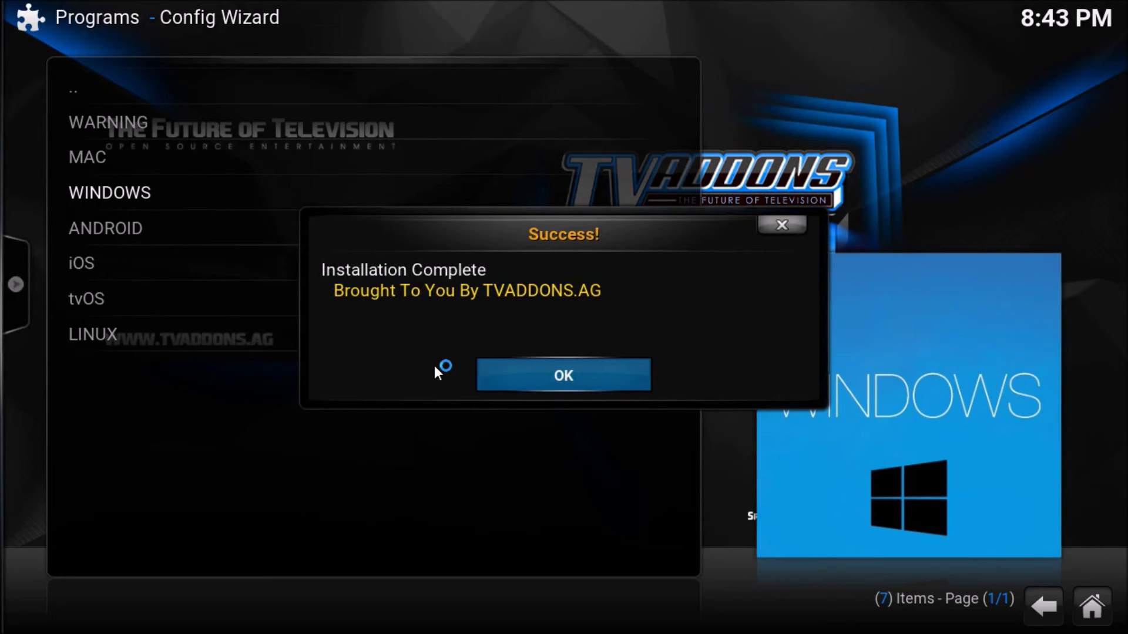
pyautogui.press('Return')
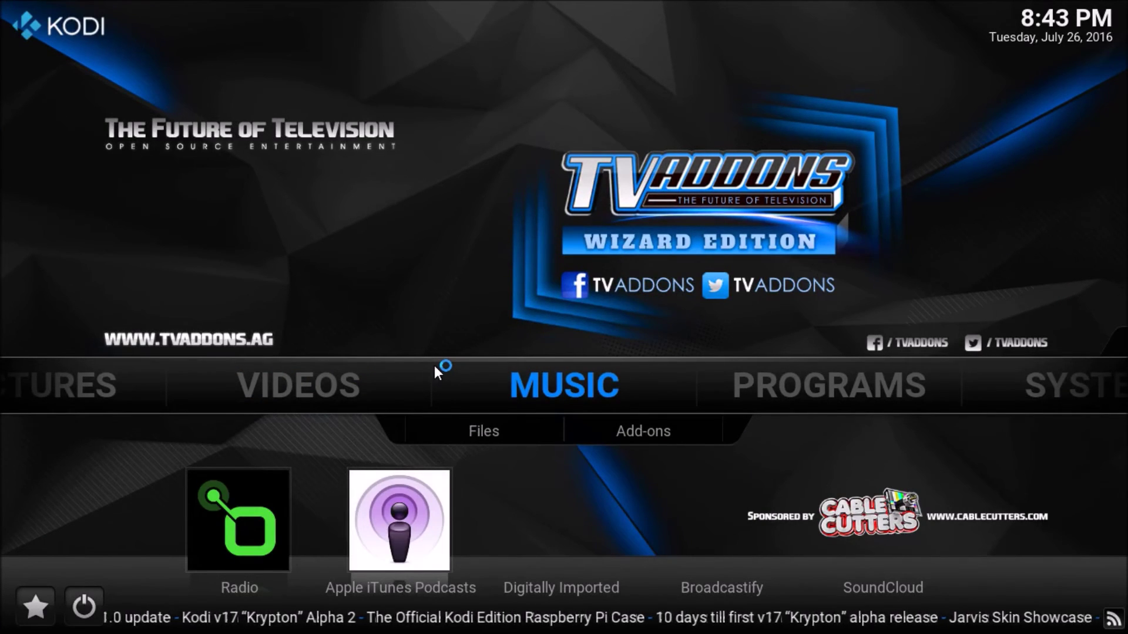
# - Open the Exodus video add-on and request its People Watching movie list
pyautogui.press('Left')
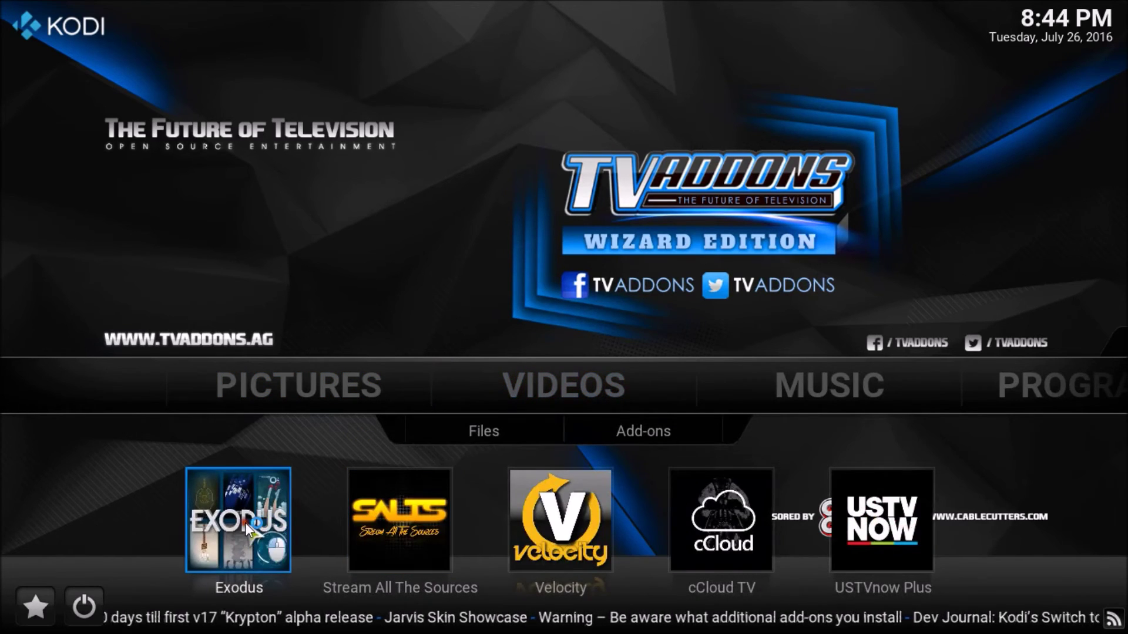
pyautogui.click(245, 522)
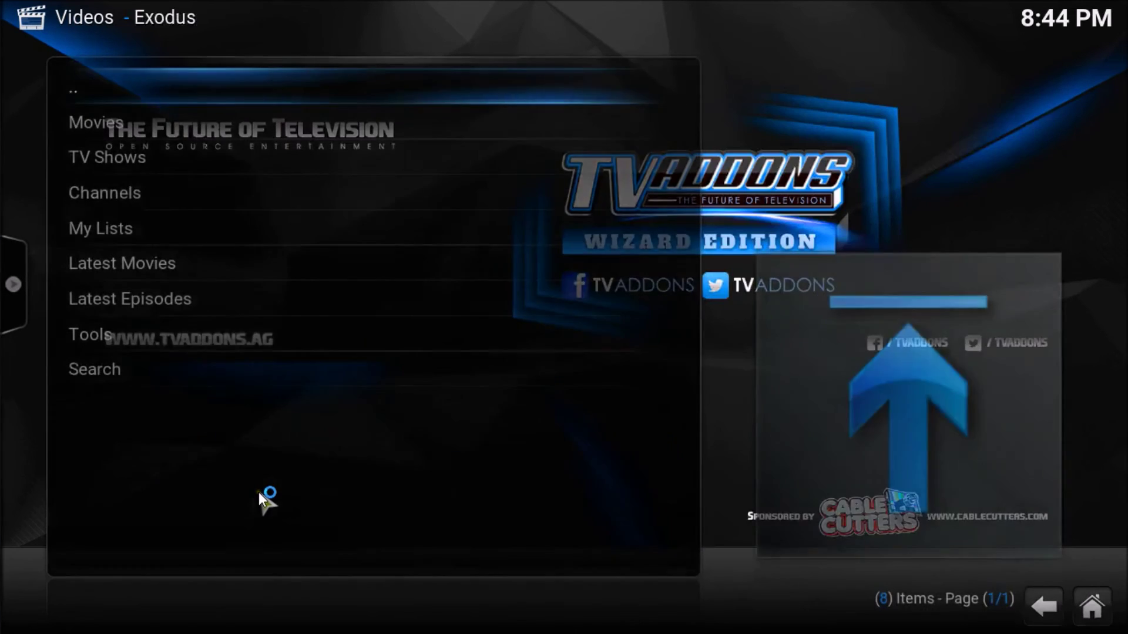
pyautogui.click(356, 119)
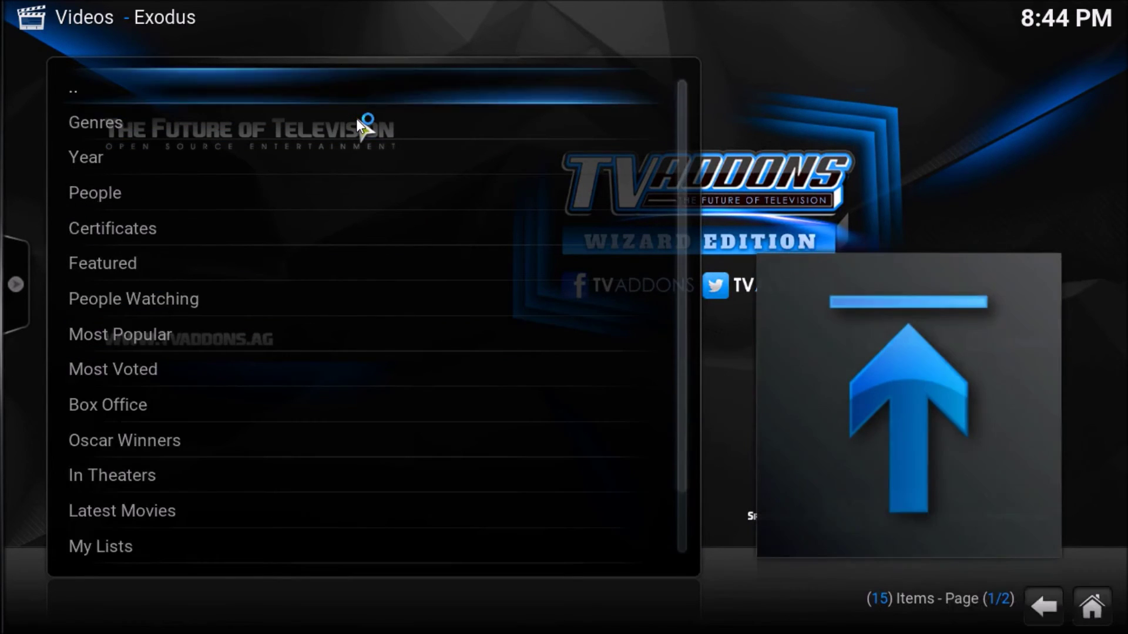
pyautogui.click(329, 289)
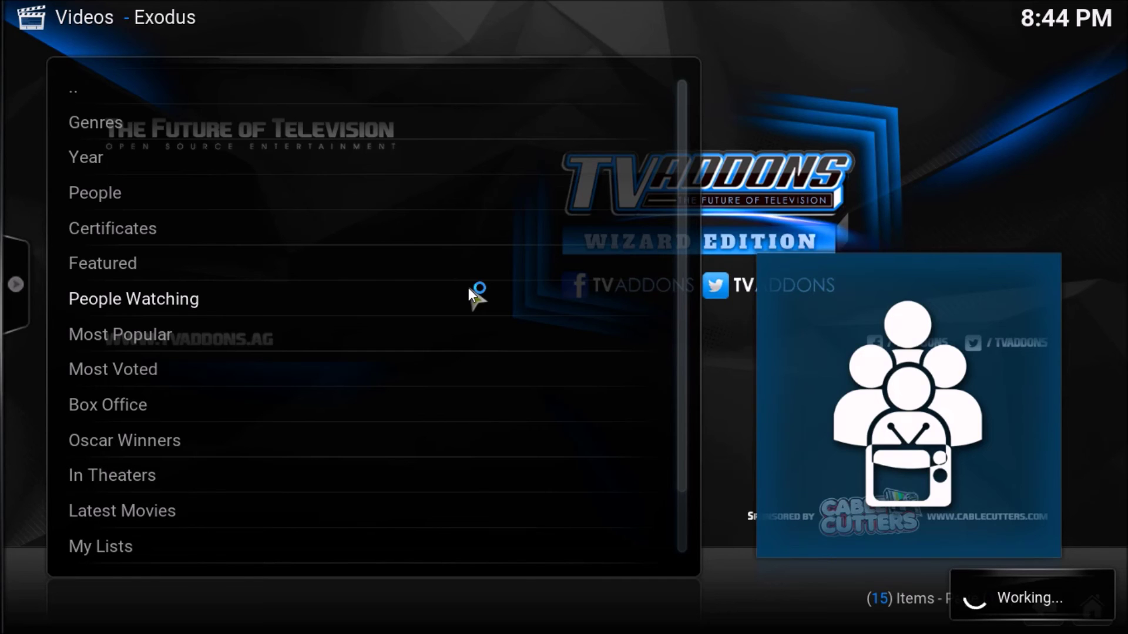
# - Switch to Firefox and open the Downloads/Repos page of the Weebly site
pyautogui.press('super')
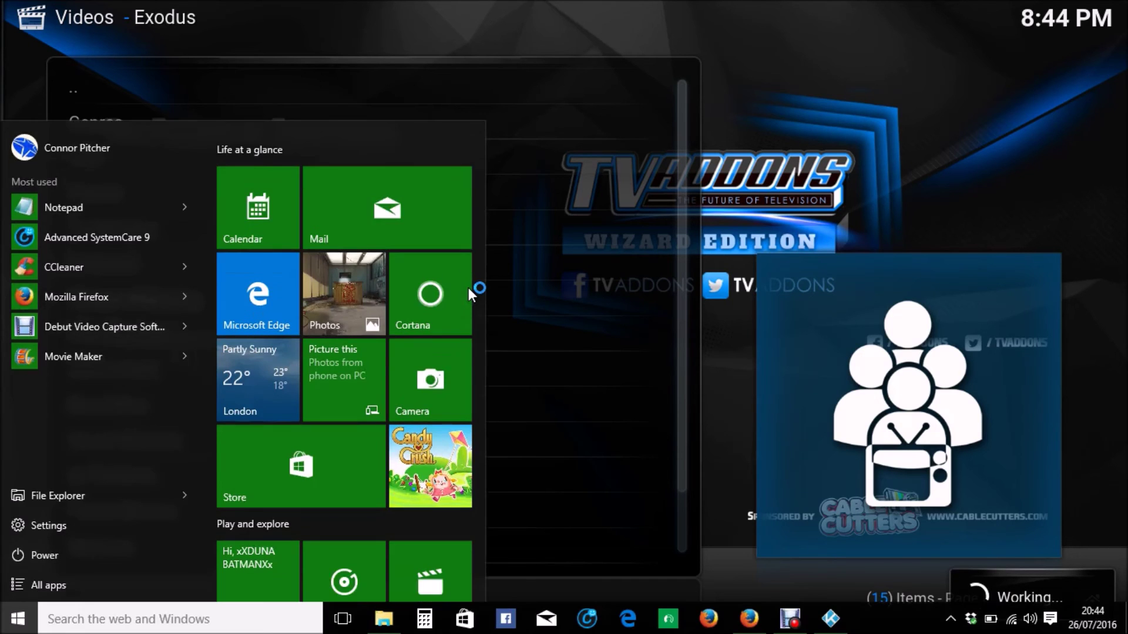
pyautogui.click(749, 619)
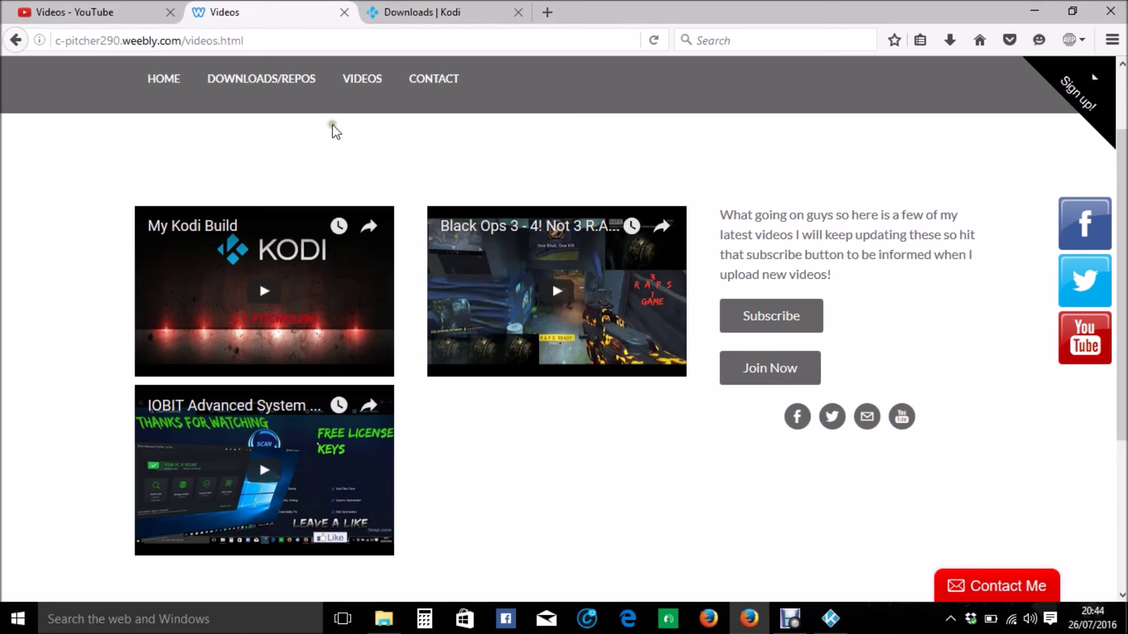
pyautogui.click(266, 78)
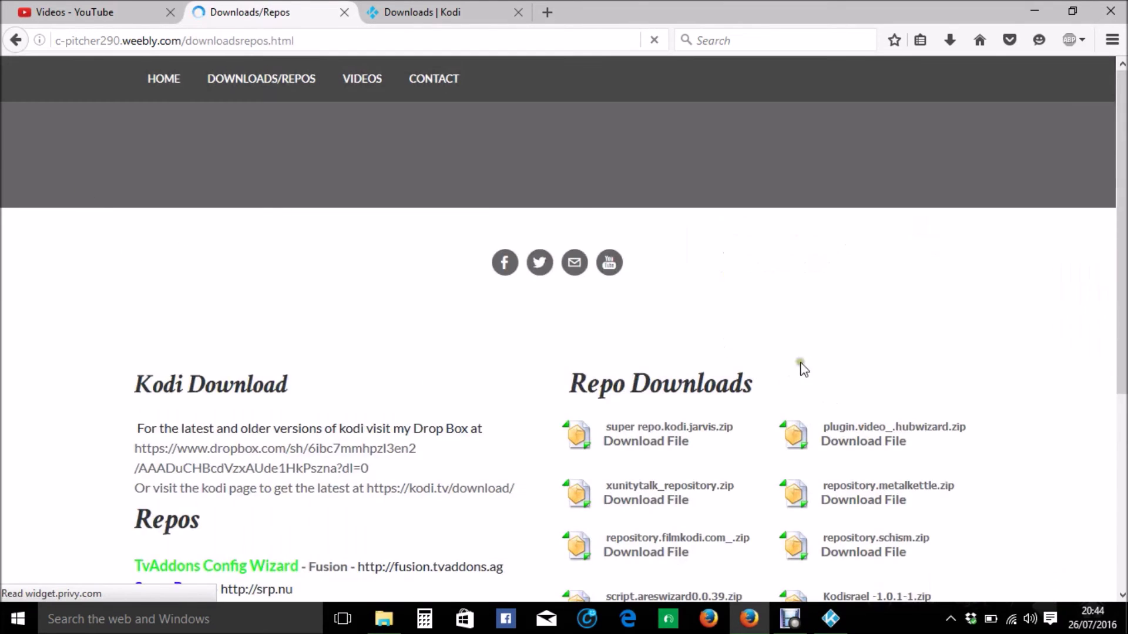
# - Switch back to Kodi and play Batman v Superman in Exodus from the PUBFILM GVIDEO HD source
pyautogui.scroll(-3, 786, 367)
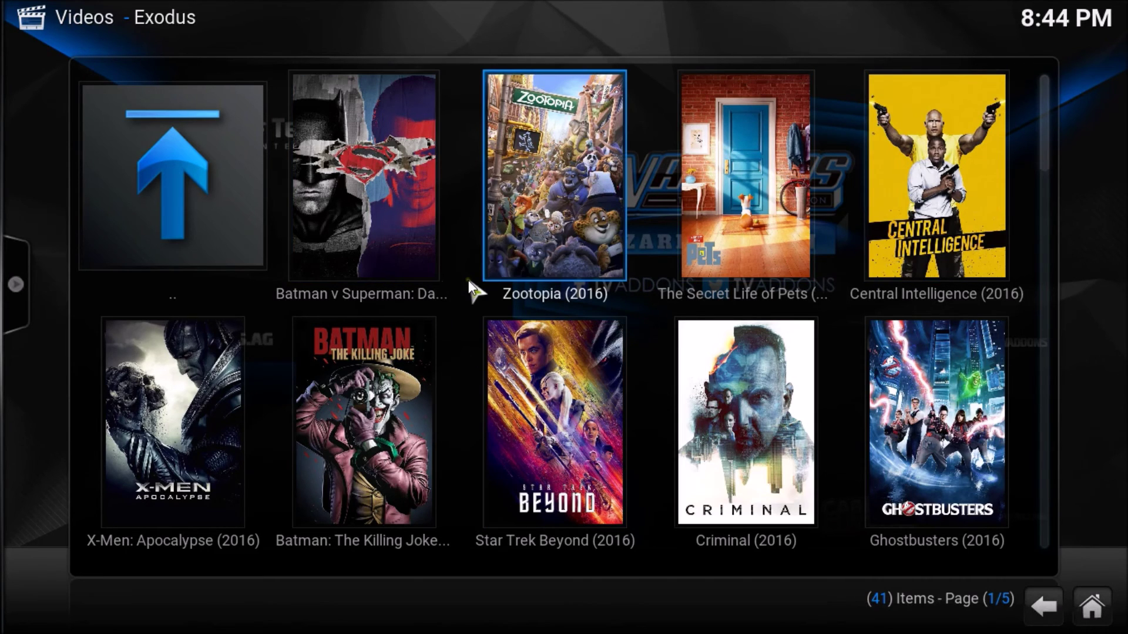
pyautogui.click(404, 209)
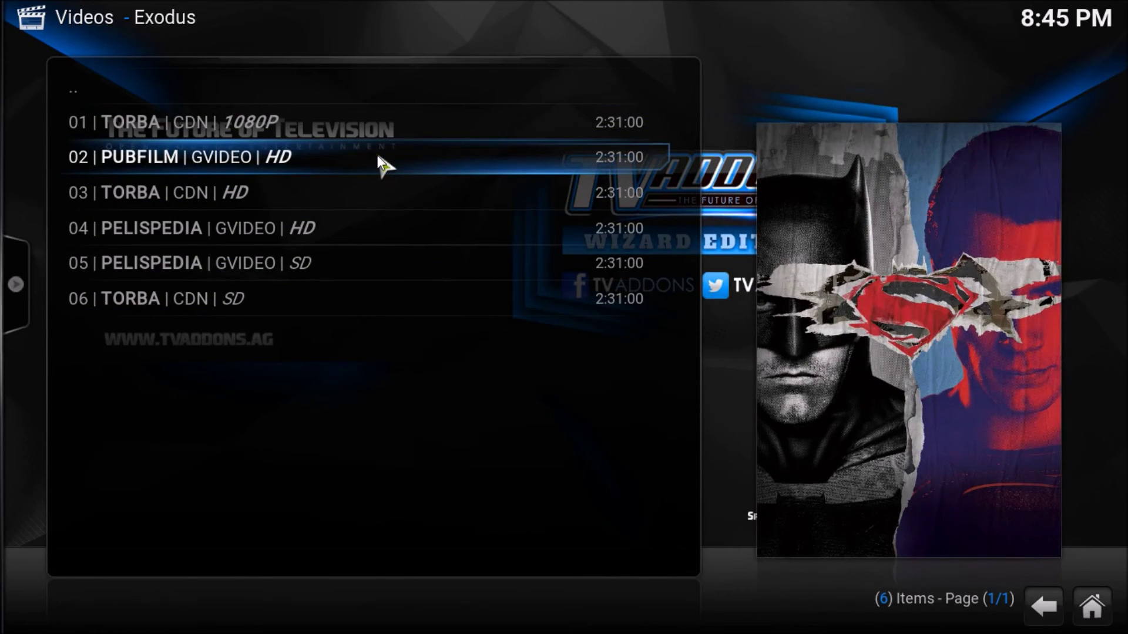
pyautogui.click(377, 156)
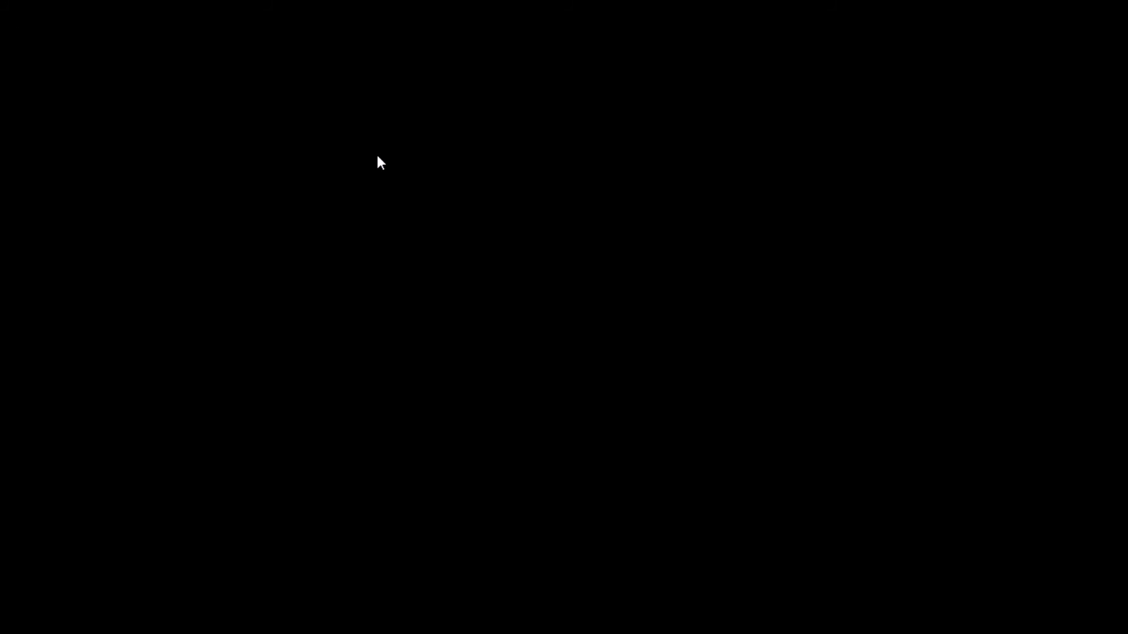
# - Skip the movie ahead to about 10:30 and on to about 22:51, and stop playback
pyautogui.moveTo(325, 299)
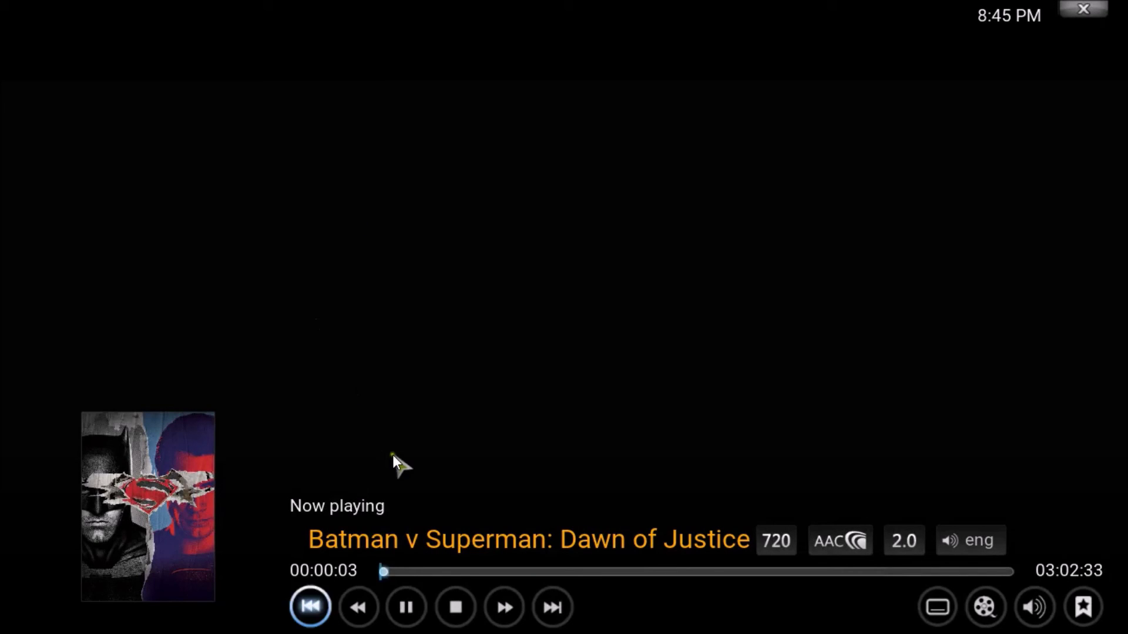
pyautogui.click(415, 571)
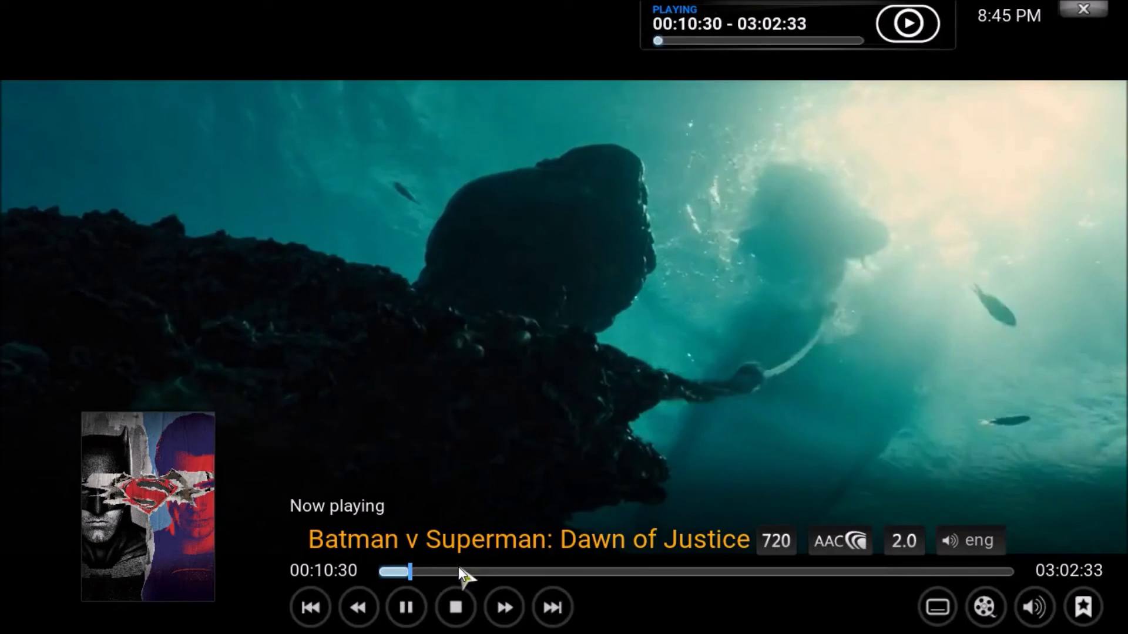
pyautogui.click(456, 571)
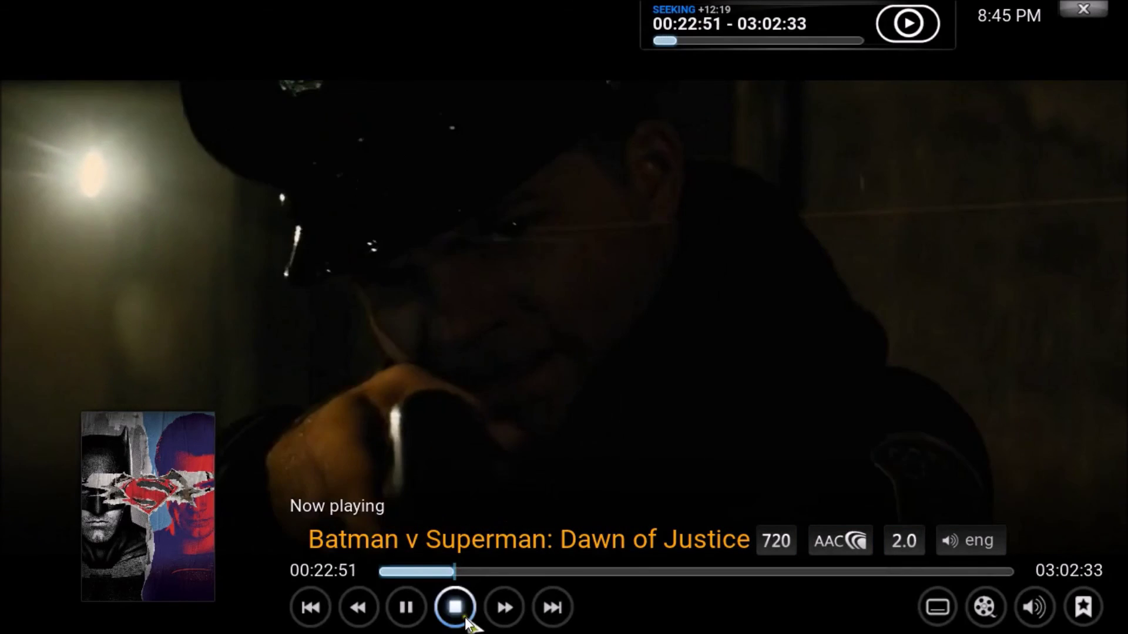
pyautogui.click(466, 621)
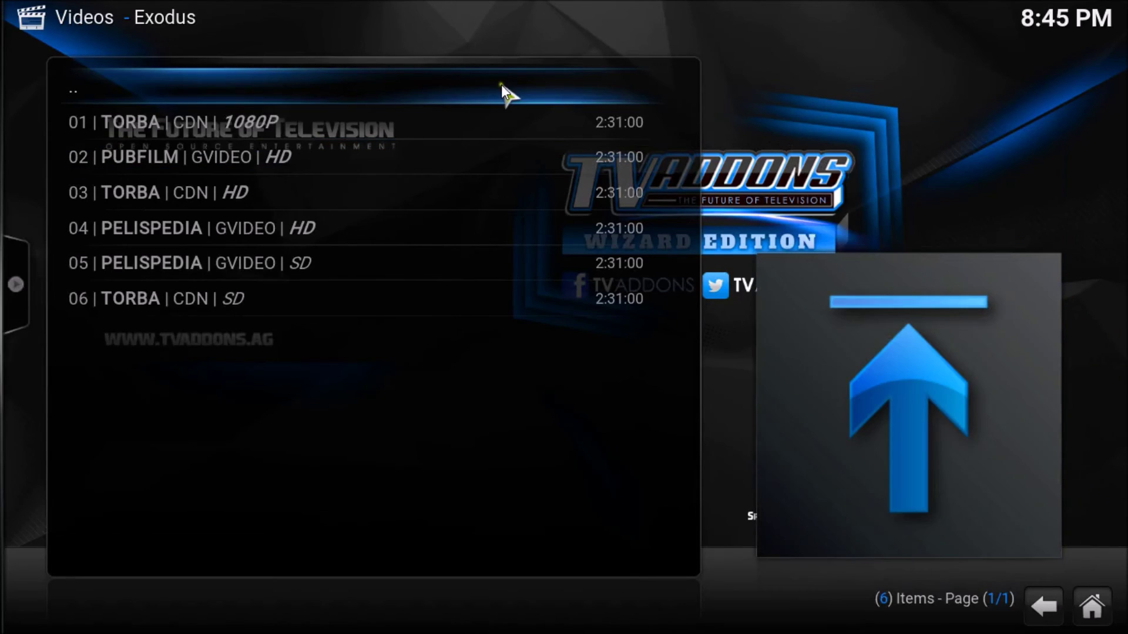
# - Go back up out of the Exodus source, movie and category lists to the Kodi home screen
pyautogui.click(454, 87)
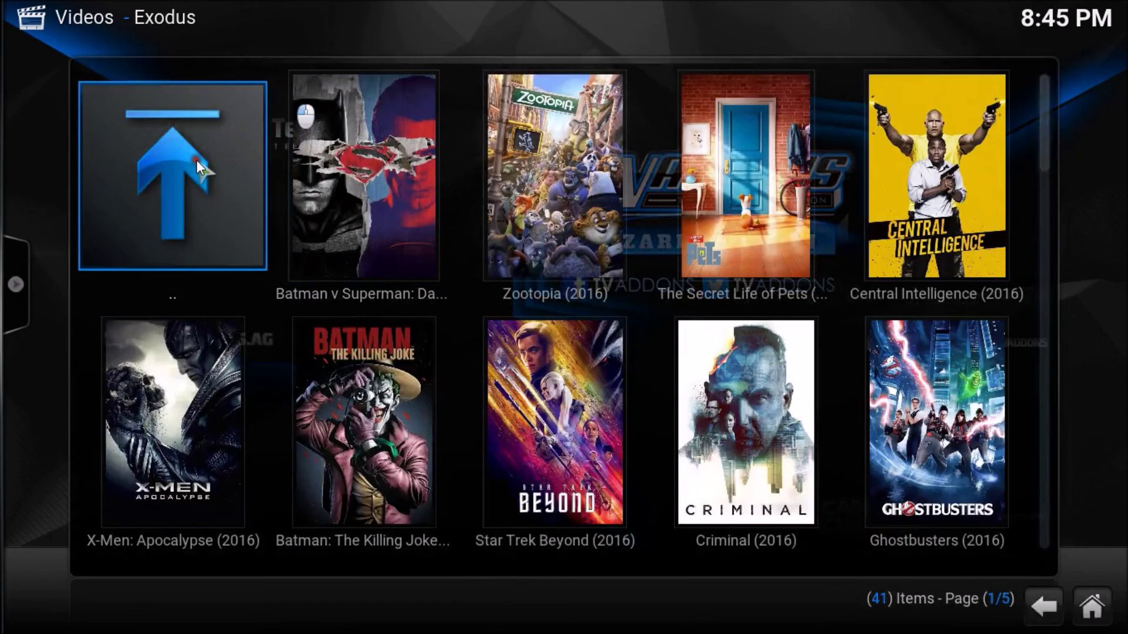
pyautogui.click(196, 160)
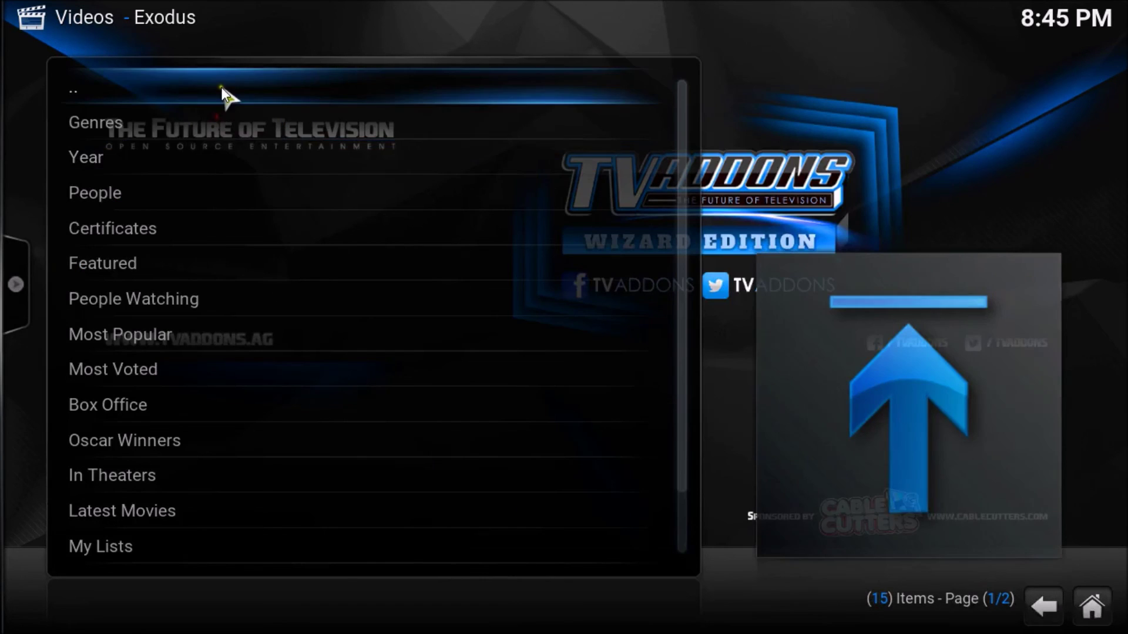
pyautogui.click(223, 92)
pyautogui.click(222, 83)
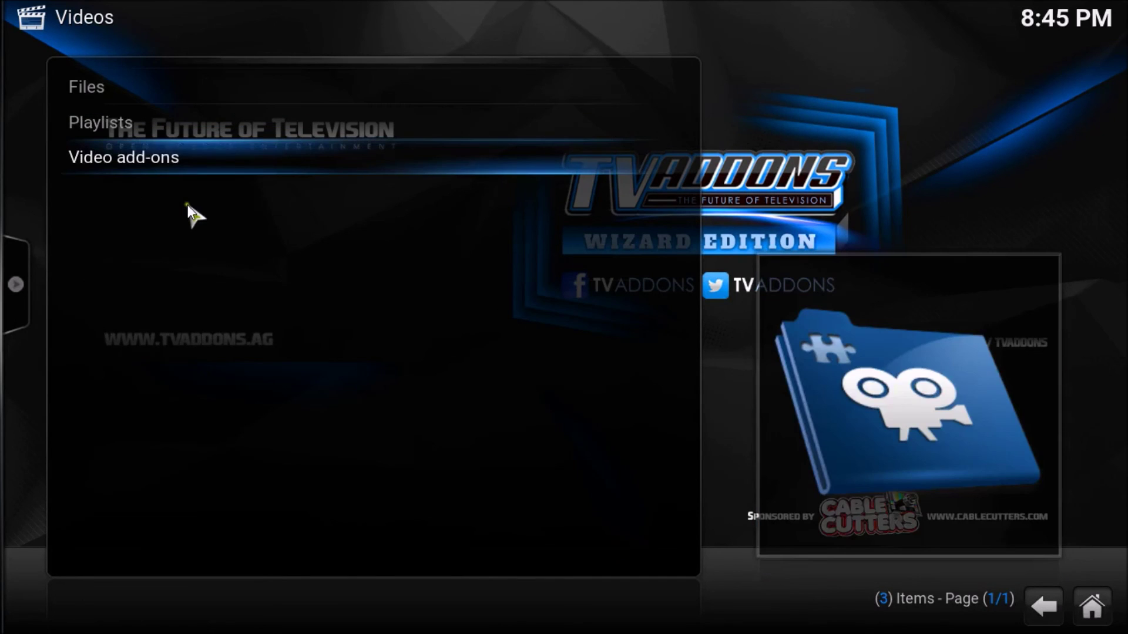
pyautogui.rightClick(442, 108)
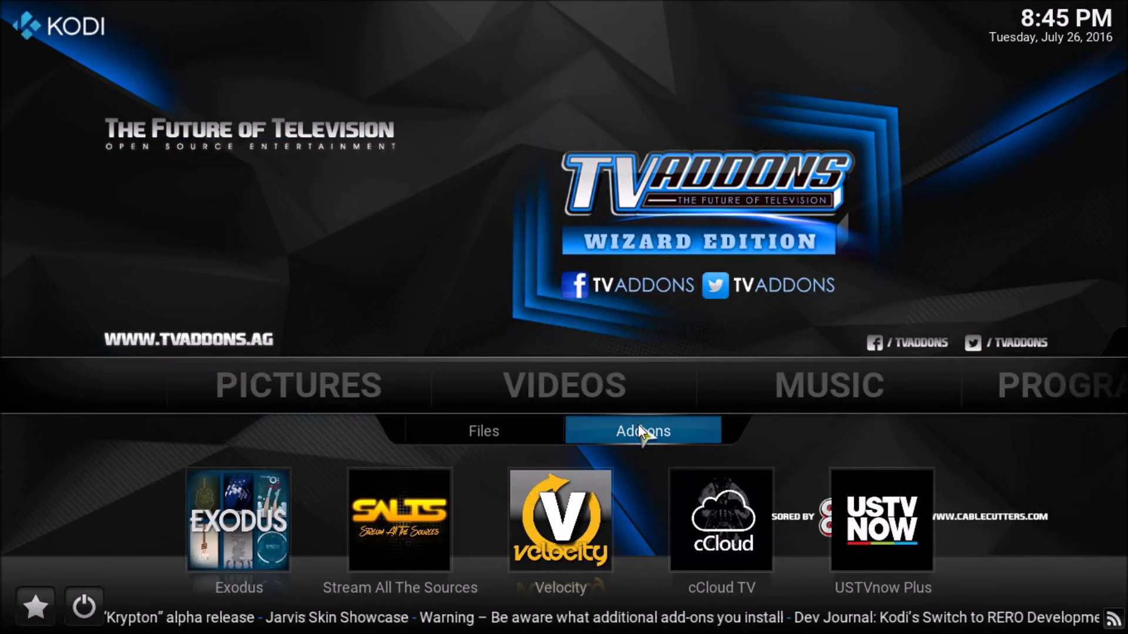
# - Open the list of installed video add-ons and set its view to Thumbnail
pyautogui.click(638, 424)
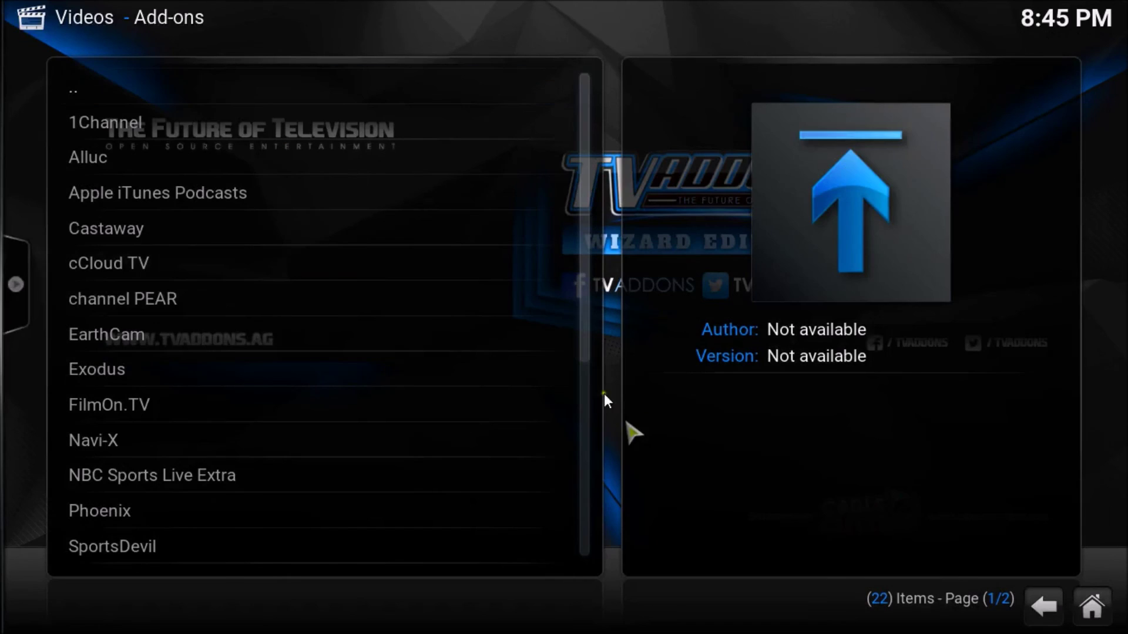
pyautogui.moveTo(43, 274)
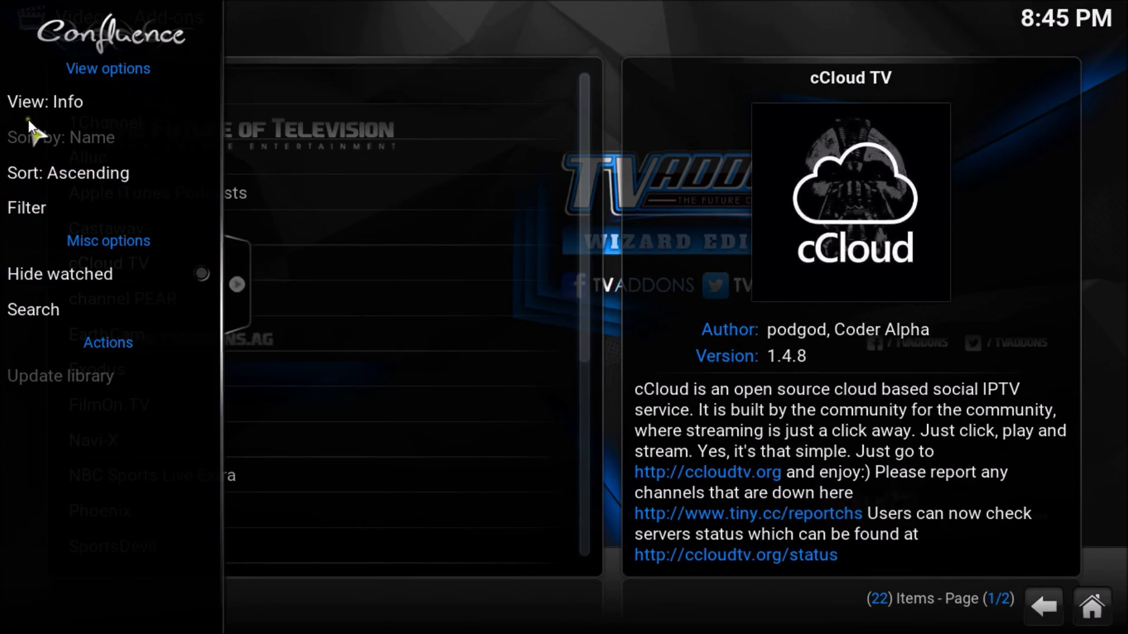
pyautogui.click(108, 101)
pyautogui.click(108, 101)
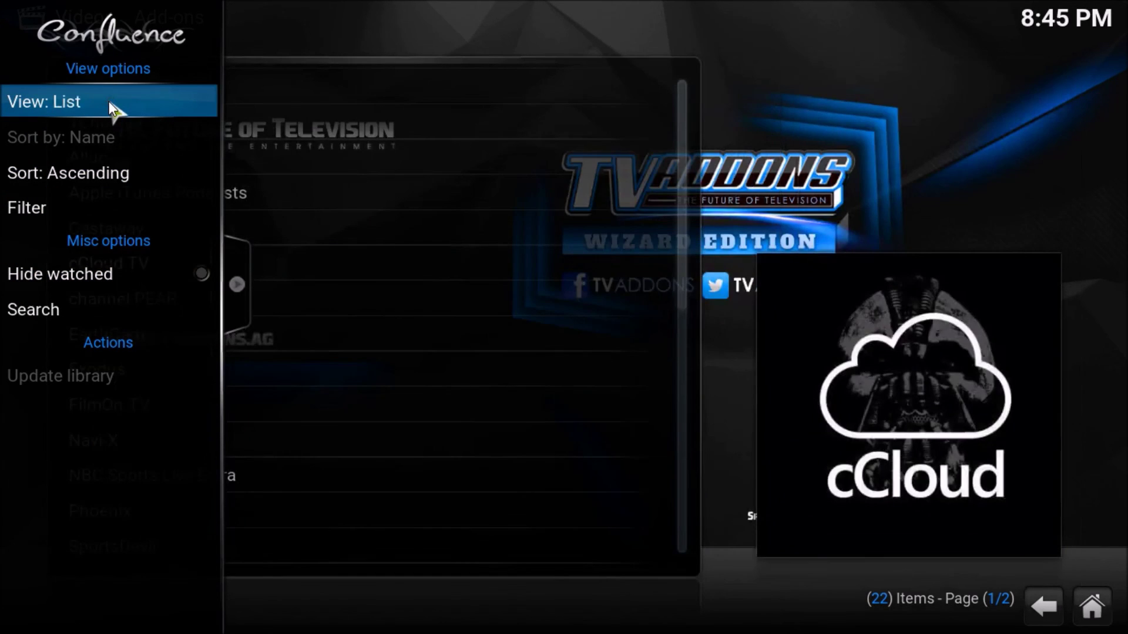
pyautogui.click(108, 101)
pyautogui.click(109, 101)
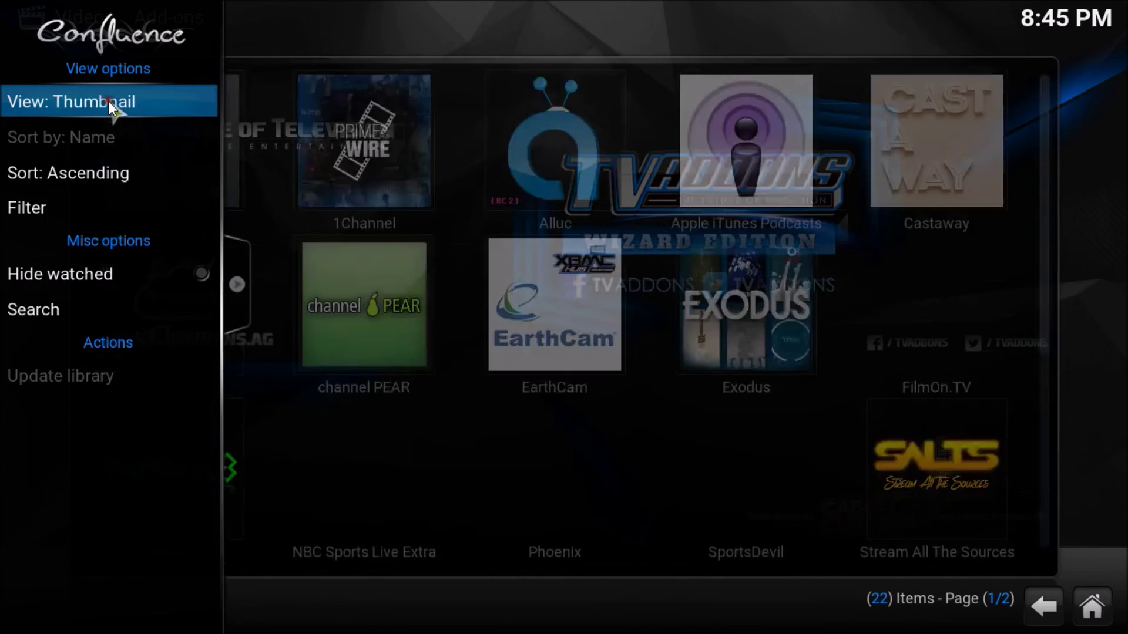
pyautogui.click(108, 101)
pyautogui.click(108, 101)
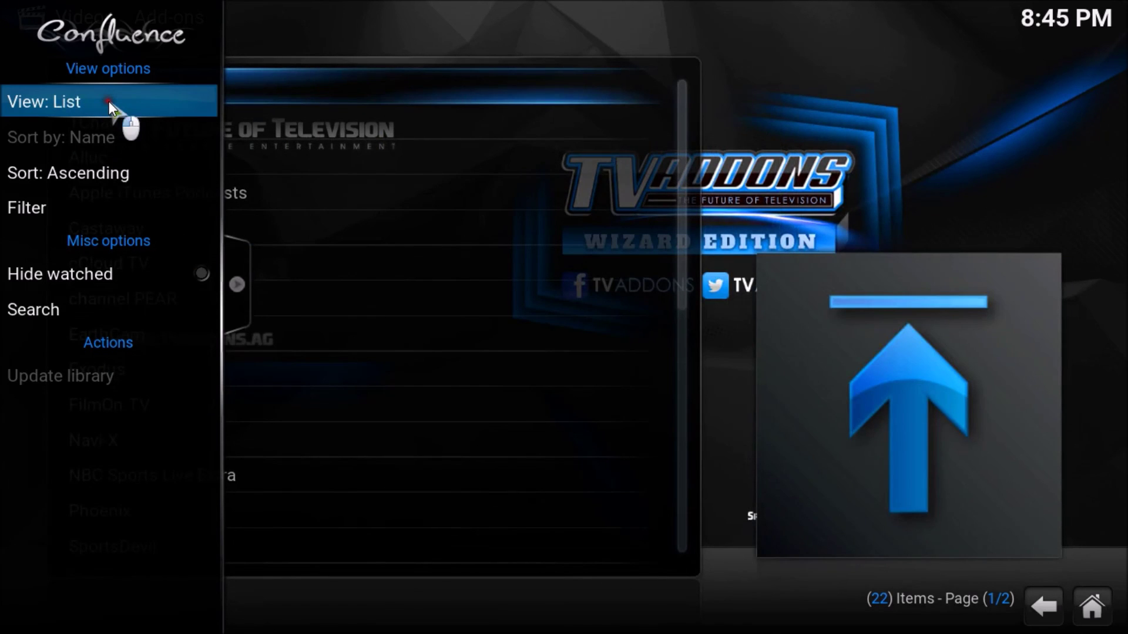
pyautogui.click(108, 101)
pyautogui.click(108, 101)
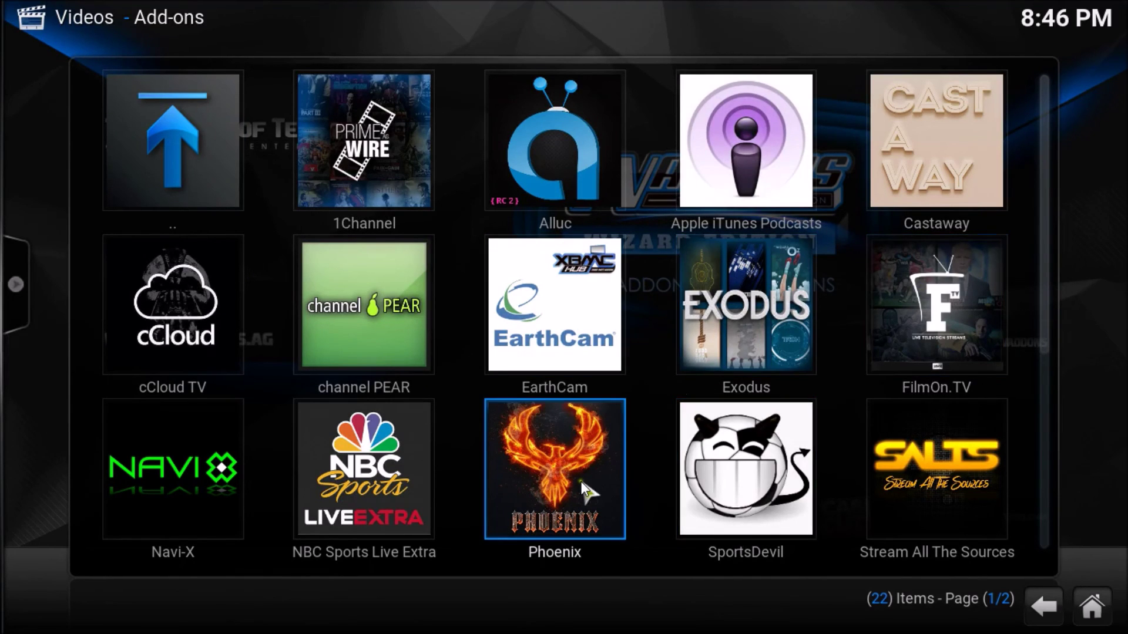
# - Look through both pages of video add-on thumbnails and return to the home screen
pyautogui.scroll(-2, 646, 440)
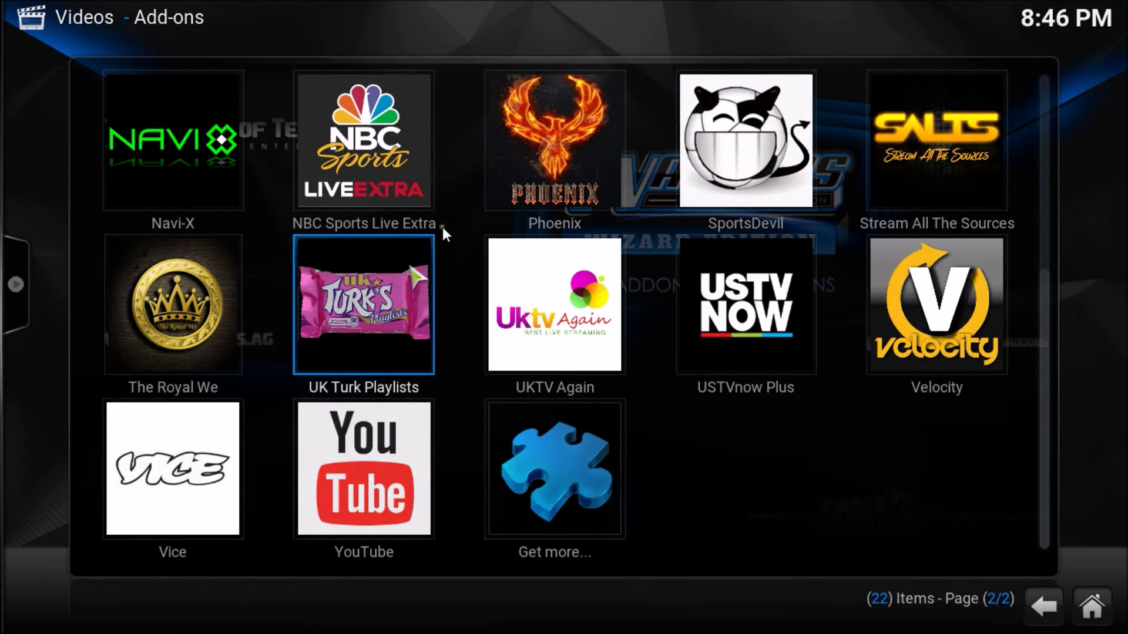
pyautogui.scroll(2, 656, 478)
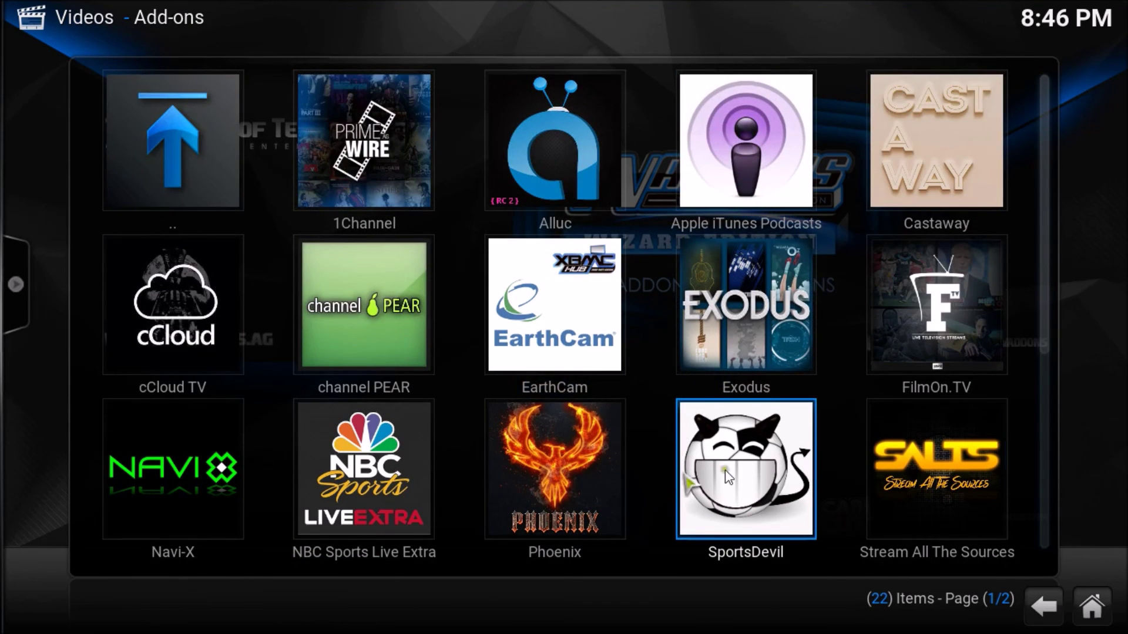
pyautogui.click(1042, 603)
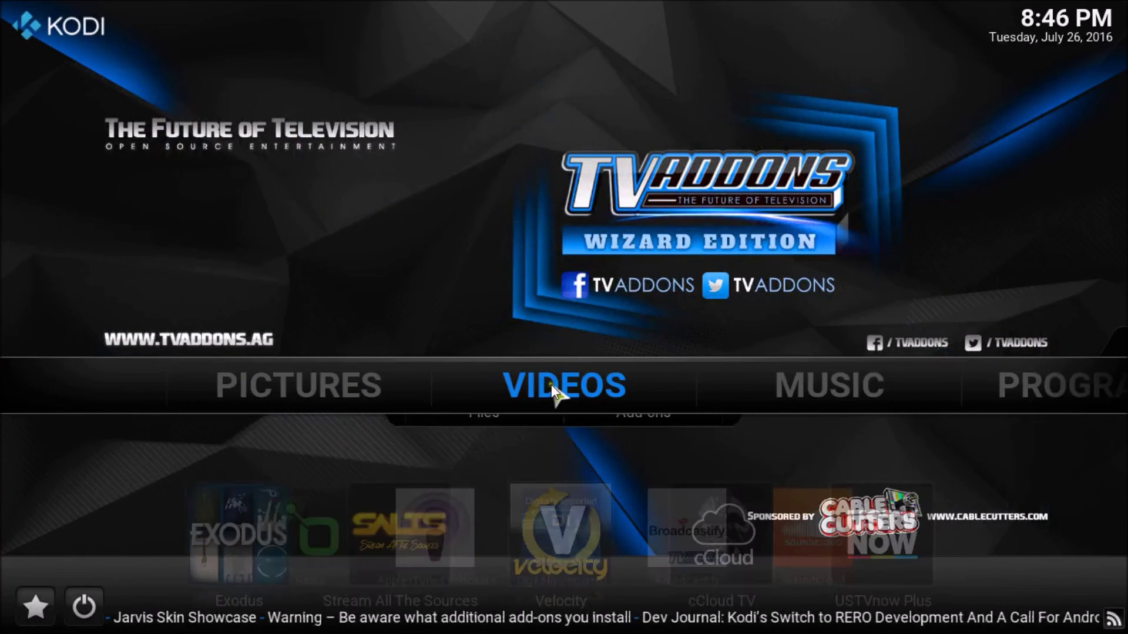